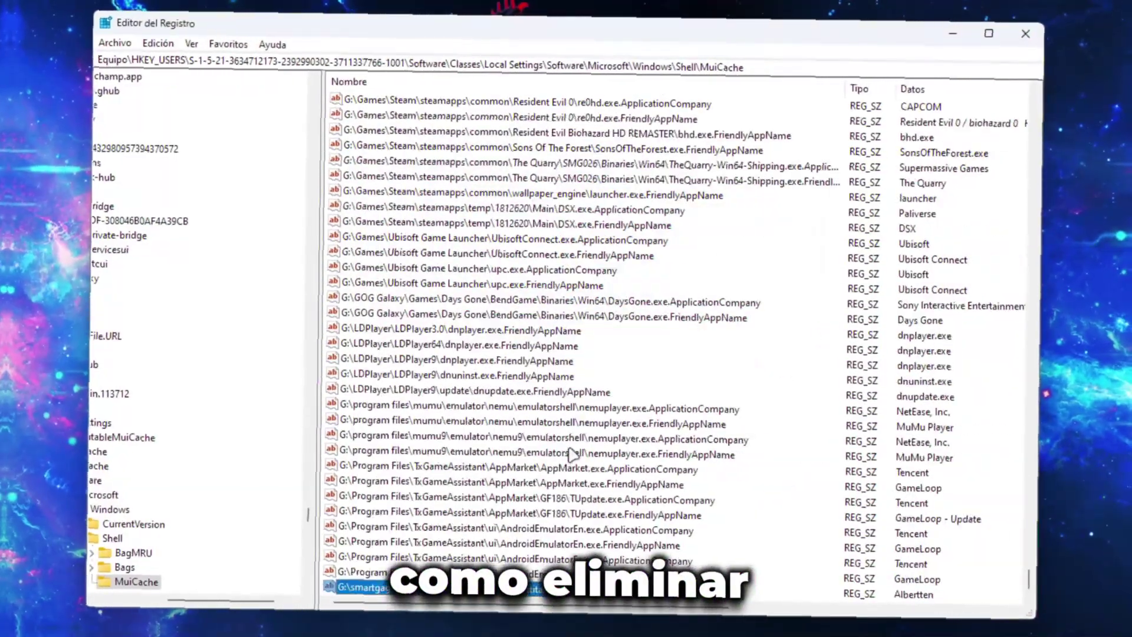
# - Delete the SmartGaGa values from the MuiCache and AppSwitched registry keys
pyautogui.press('Delete')
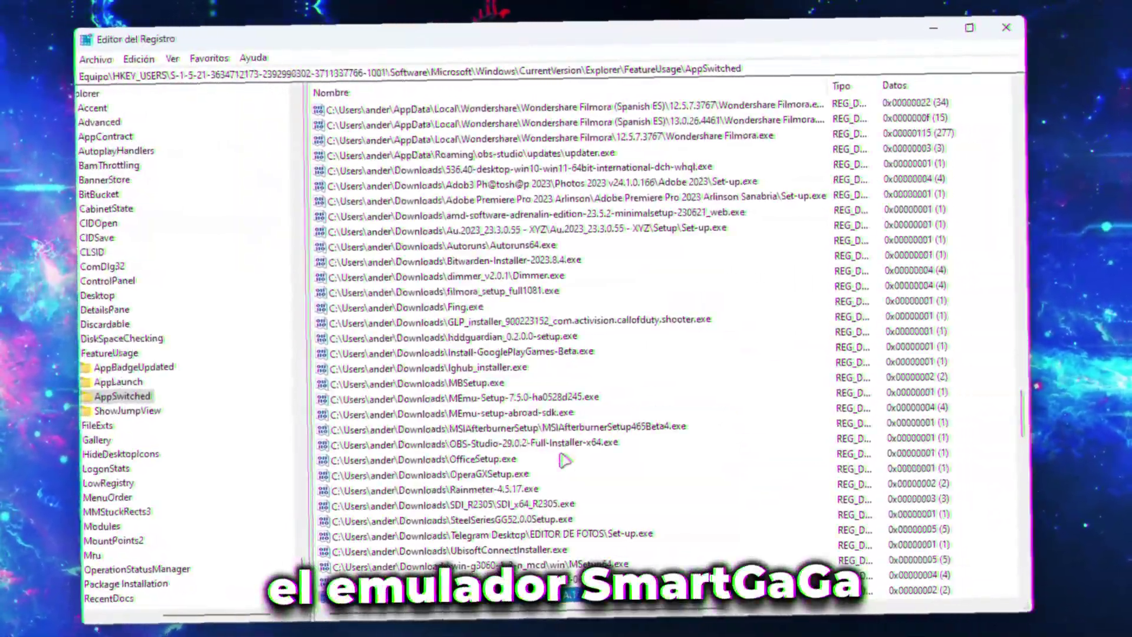
pyautogui.press('Delete')
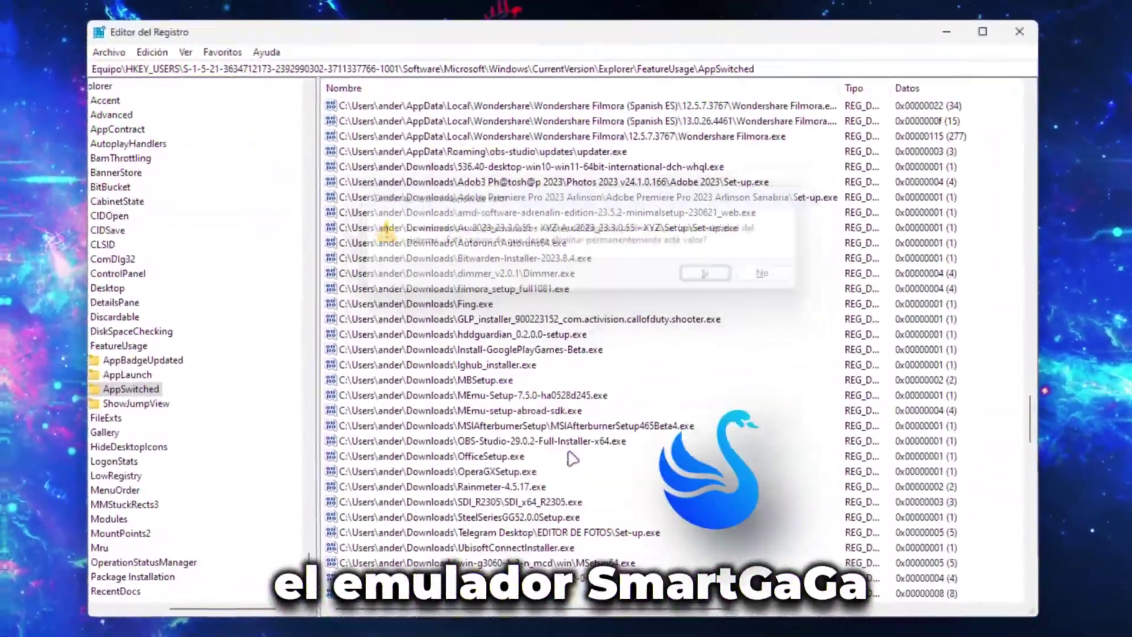
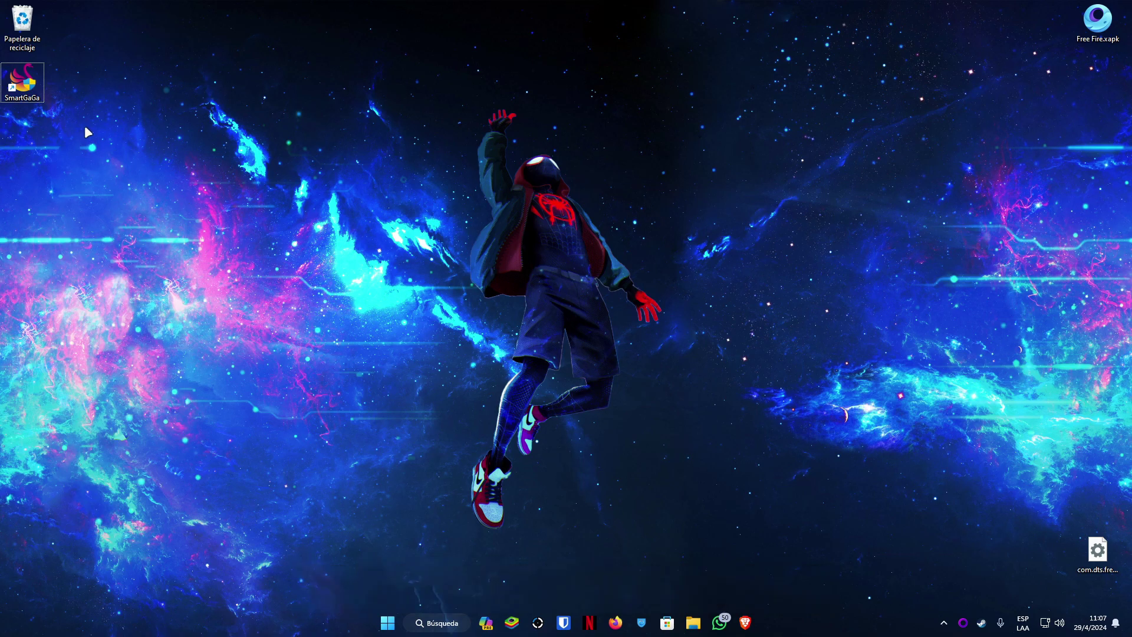
# - Open the file location of the SmartGaGa desktop shortcut and look through the Engine folder
pyautogui.moveTo(28, 88)
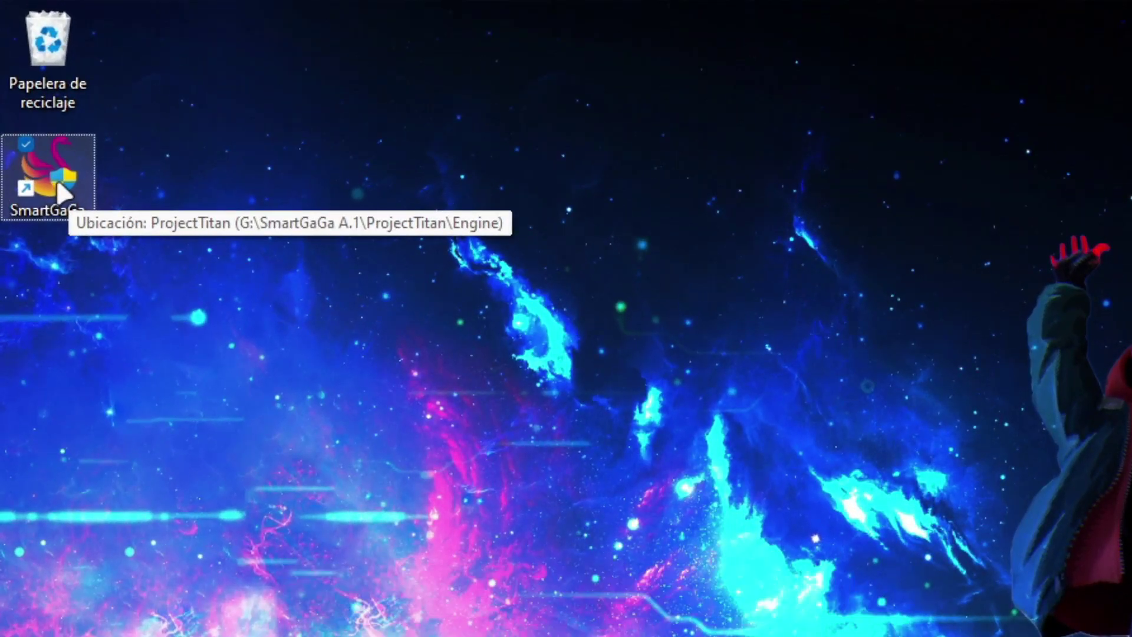
pyautogui.rightClick(58, 183)
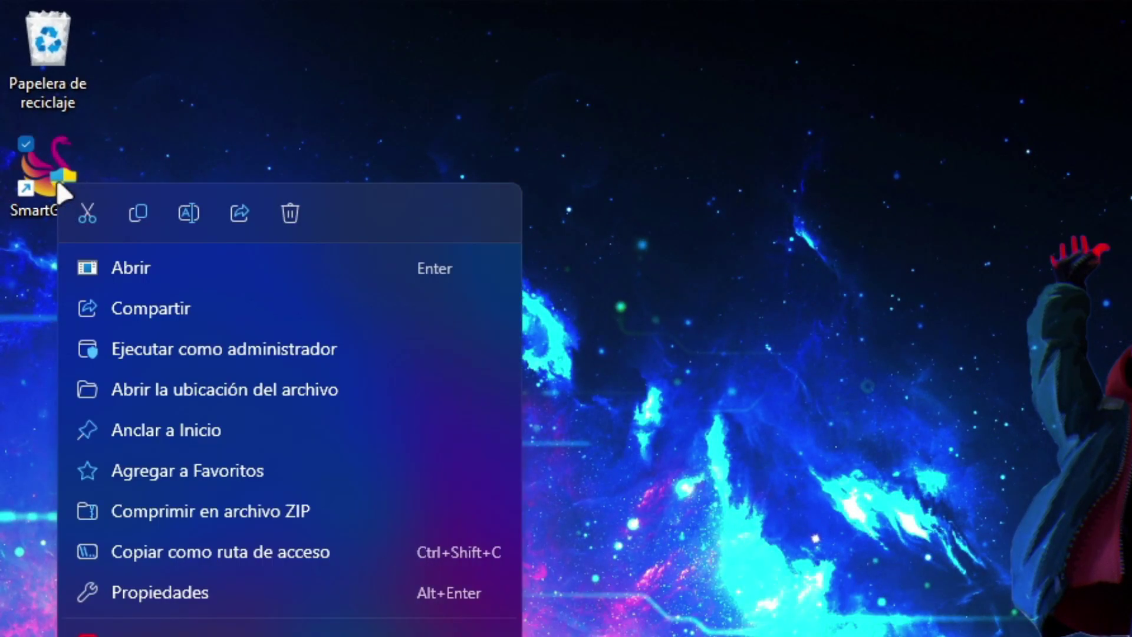
pyautogui.click(367, 388)
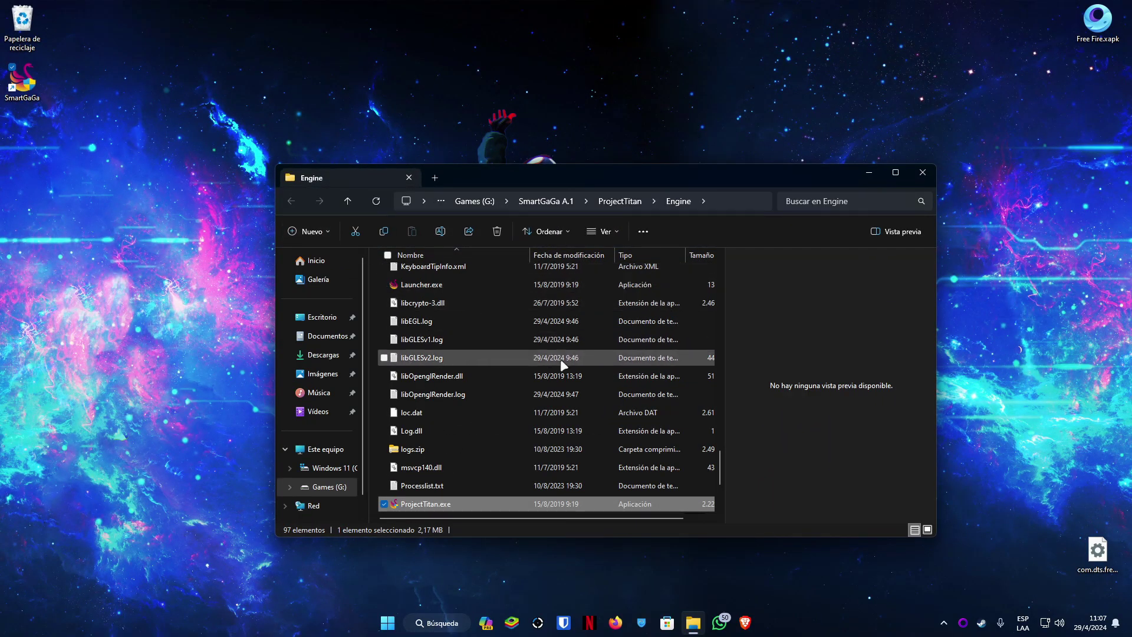
pyautogui.scroll(2, 561, 358)
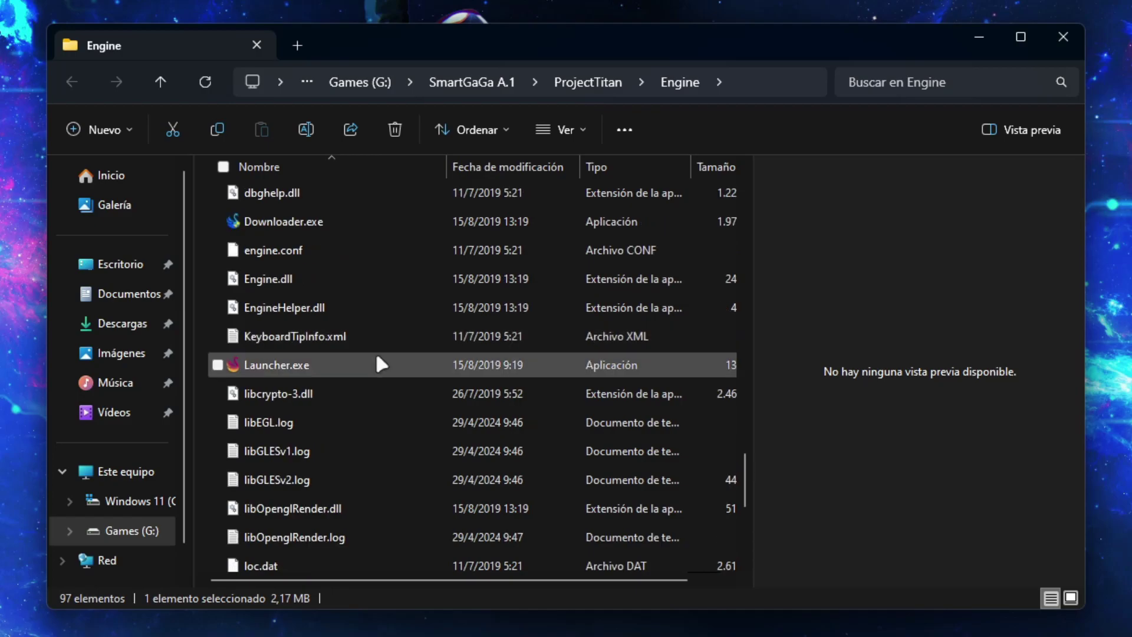
pyautogui.scroll(-3, 369, 358)
pyautogui.scroll(15, 364, 361)
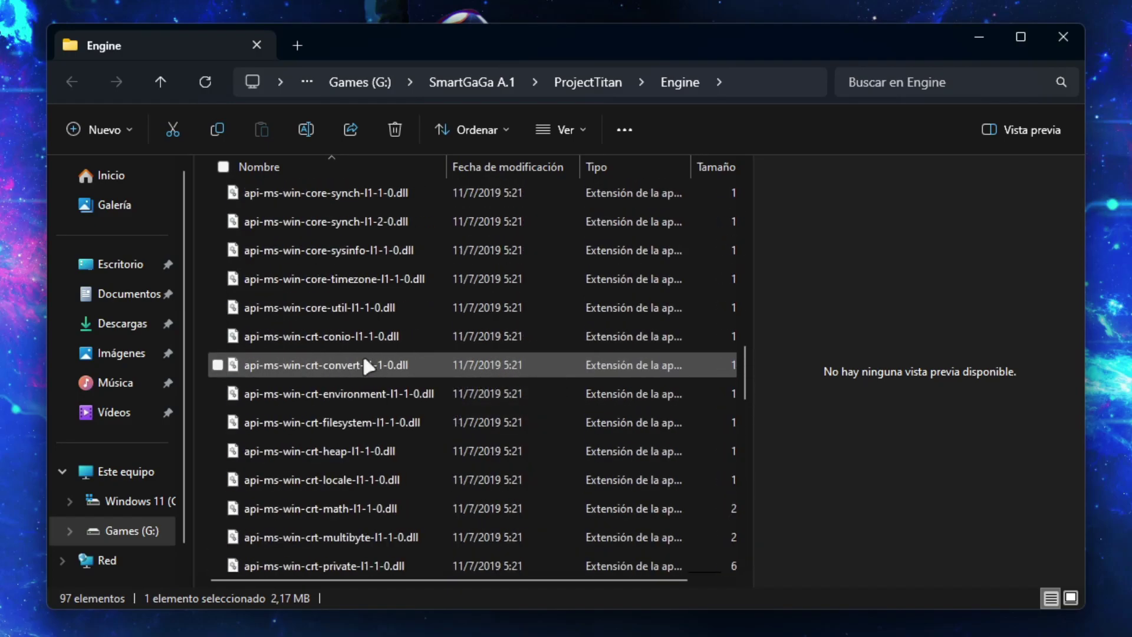
pyautogui.scroll(8, 364, 361)
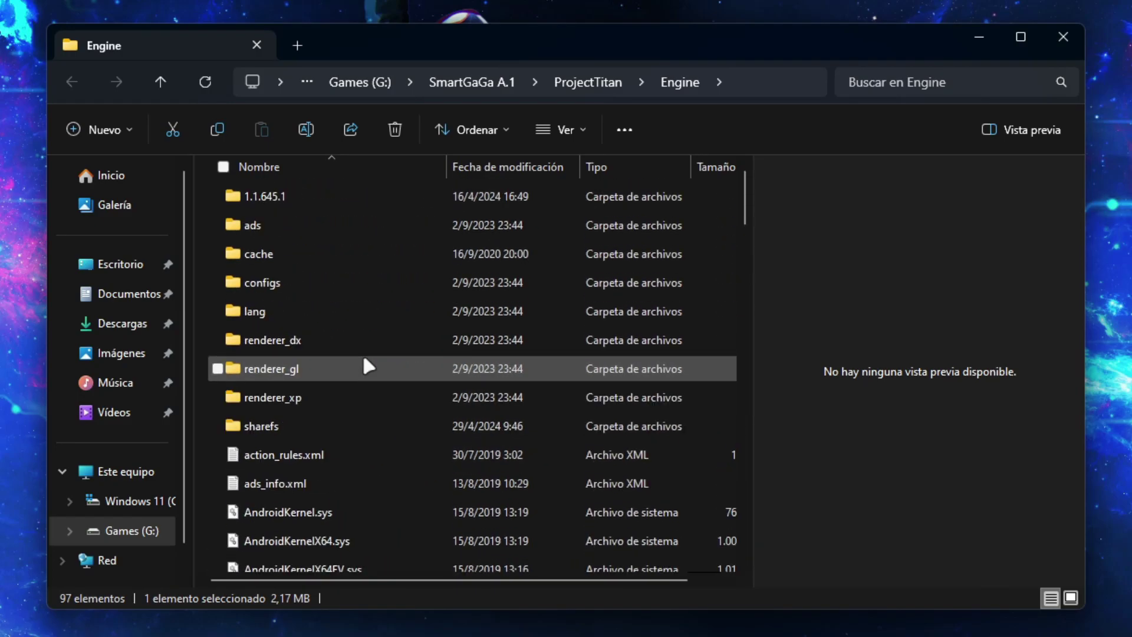
# - Go to the parent folder G:\SmartGaGa A.1\ProjectTitan by removing Engine from the folder path
pyautogui.click(736, 82)
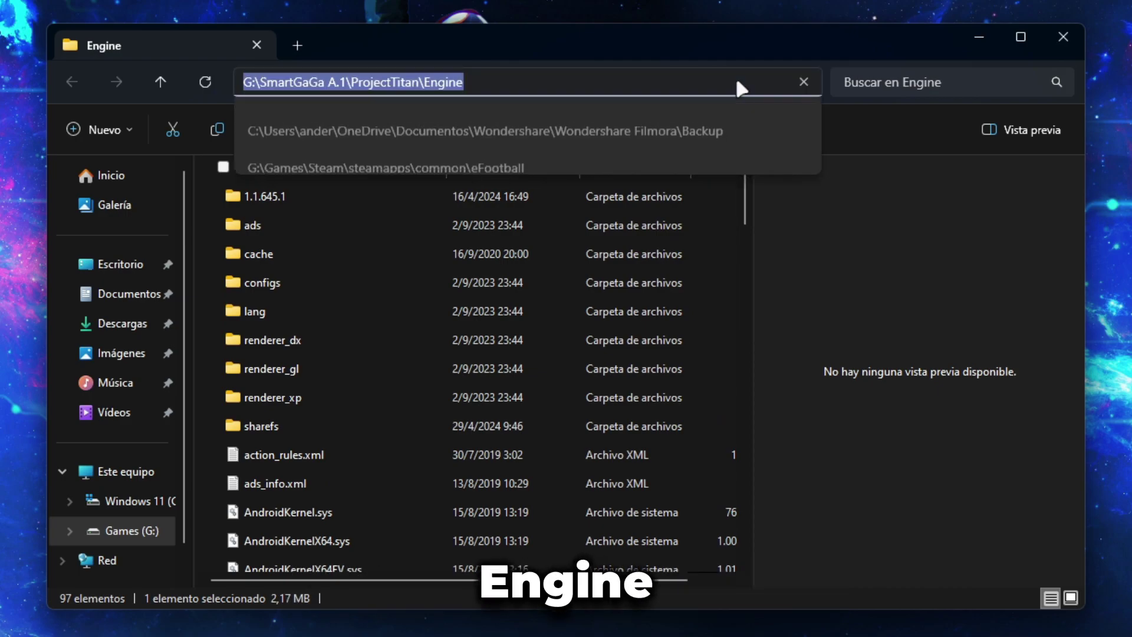
pyautogui.moveTo(531, 82); pyautogui.dragTo(422, 82)
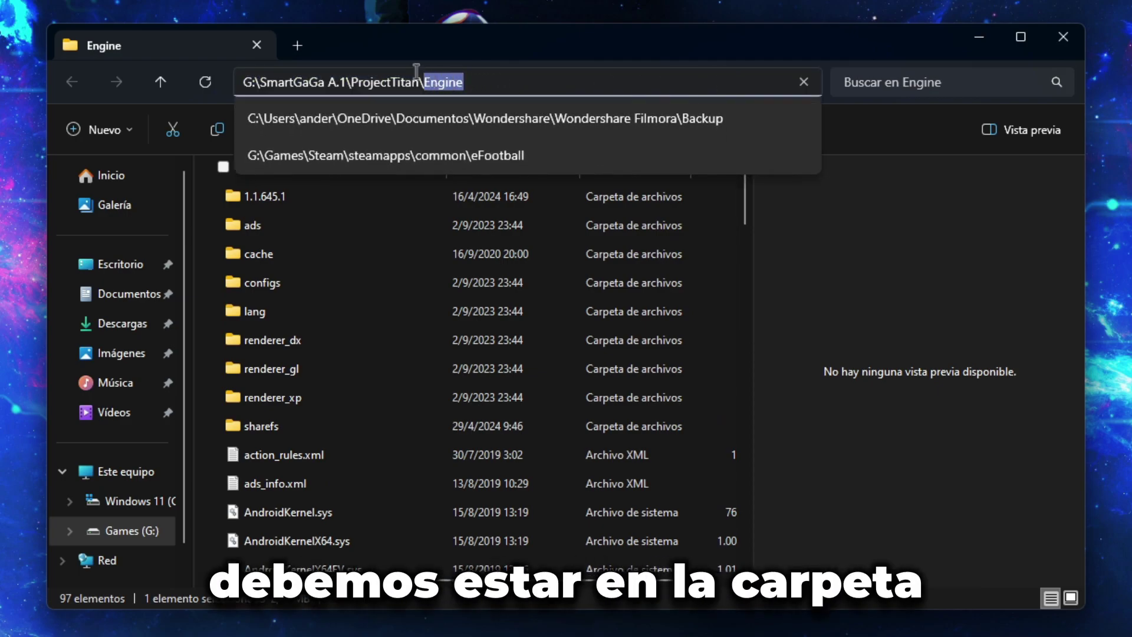
pyautogui.click(350, 82)
pyautogui.moveTo(350, 82); pyautogui.dragTo(417, 82)
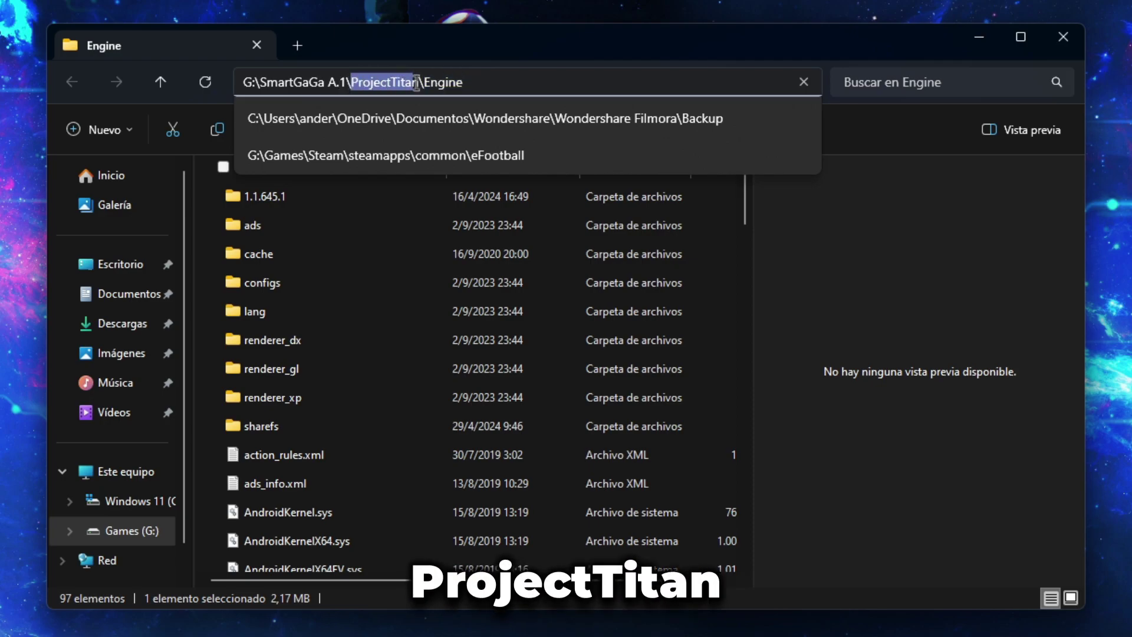
pyautogui.click(479, 83)
pyautogui.moveTo(480, 83)
pyautogui.mouseDown()
pyautogui.moveTo(424, 83)
pyautogui.moveTo(464, 87)
pyautogui.mouseUp()
pyautogui.press('BackSpace')
pyautogui.press('BackSpace')
pyautogui.press('BackSpace')
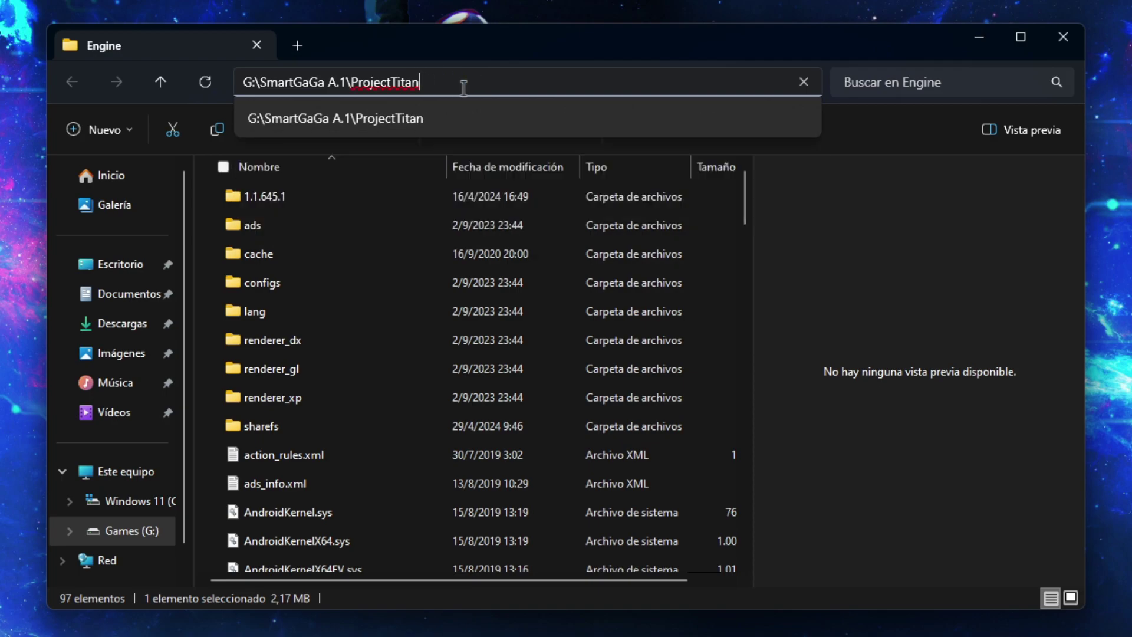
pyautogui.press('Return')
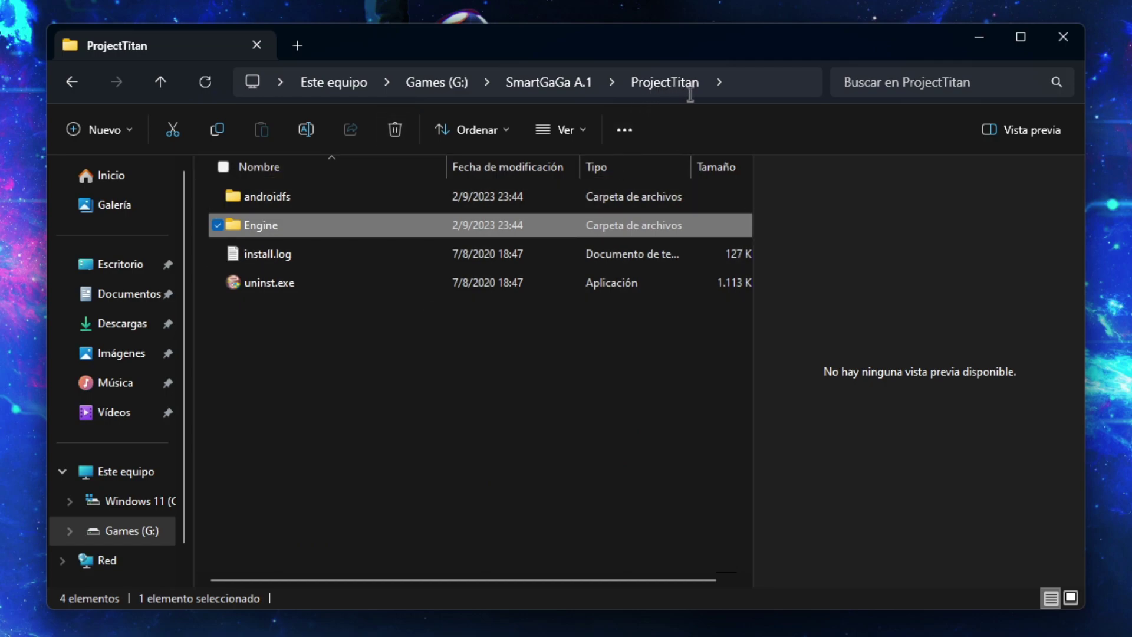
# - Run uninst.exe from the ProjectTitan folder and confirm the complete removal of SmartGaGa 1.1
pyautogui.moveTo(415, 356); pyautogui.dragTo(247, 193)
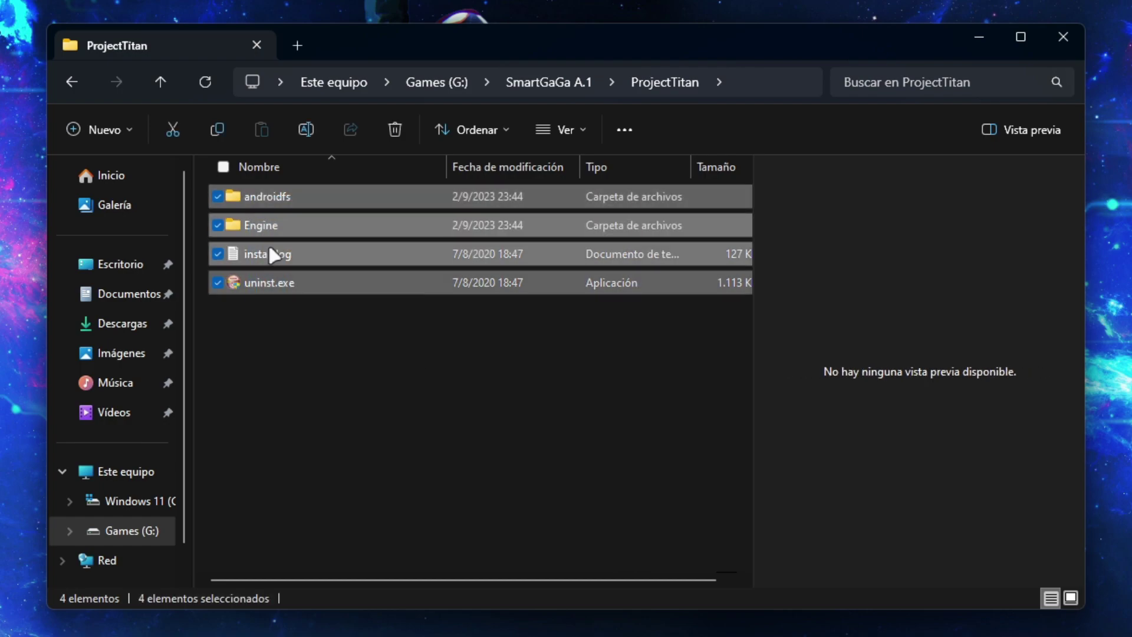
pyautogui.click(291, 334)
pyautogui.moveTo(295, 331); pyautogui.dragTo(254, 288)
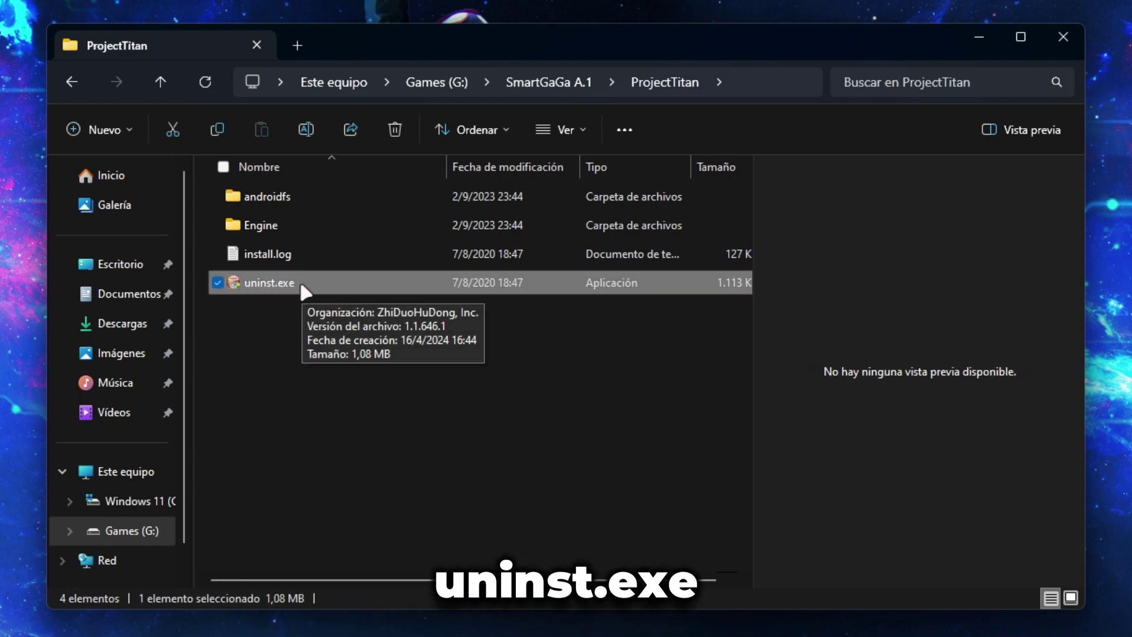
pyautogui.click(277, 283)
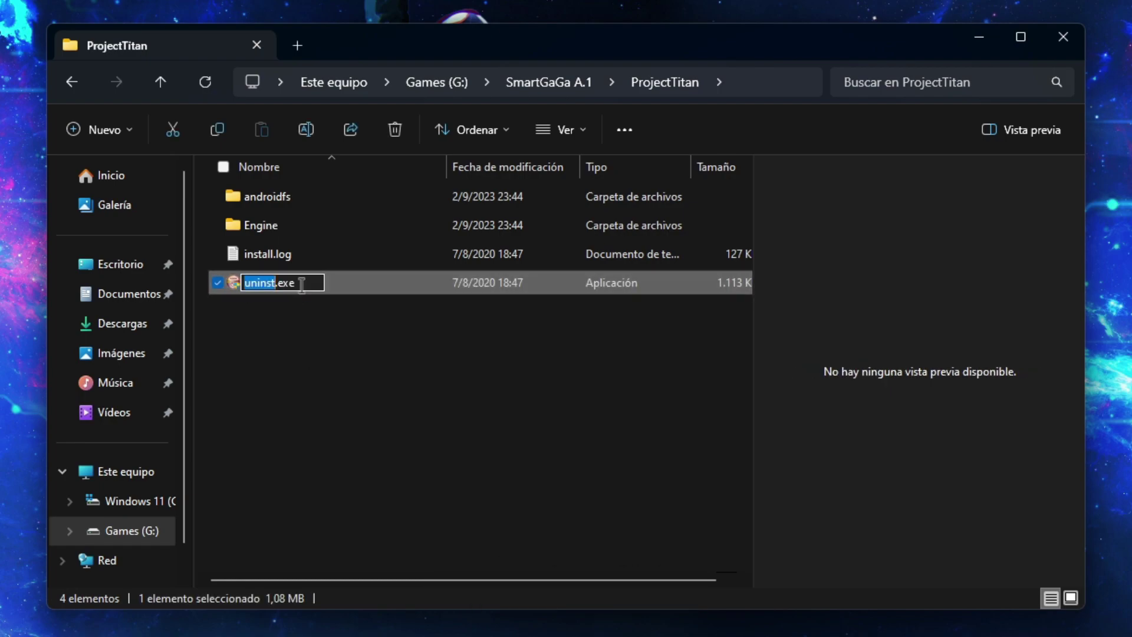
pyautogui.rightClick(336, 282)
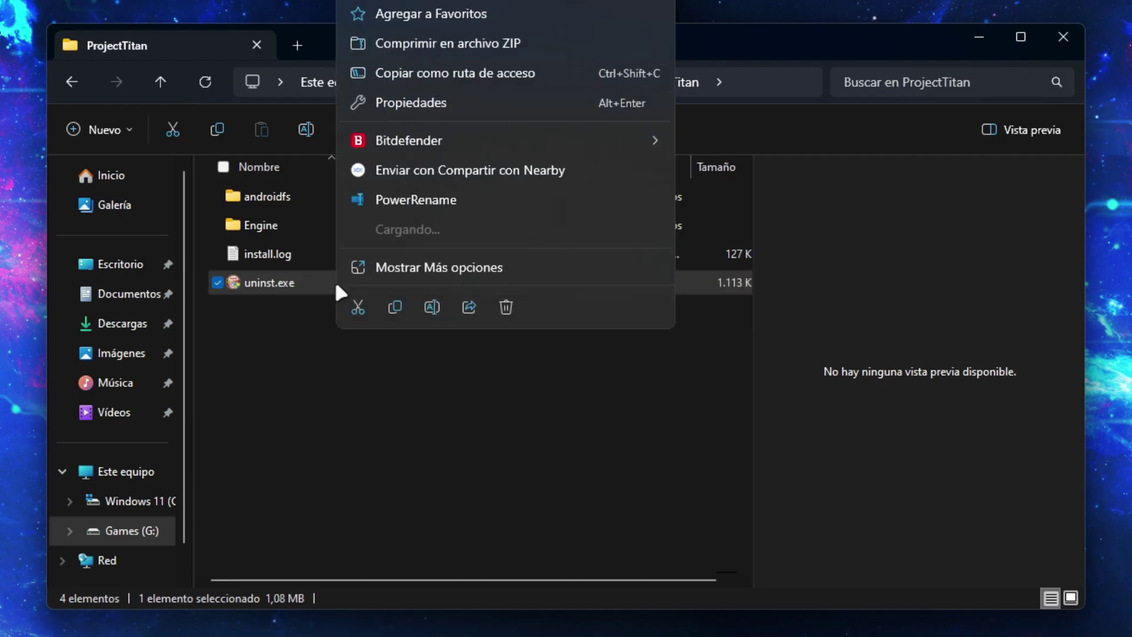
pyautogui.doubleClick(315, 286)
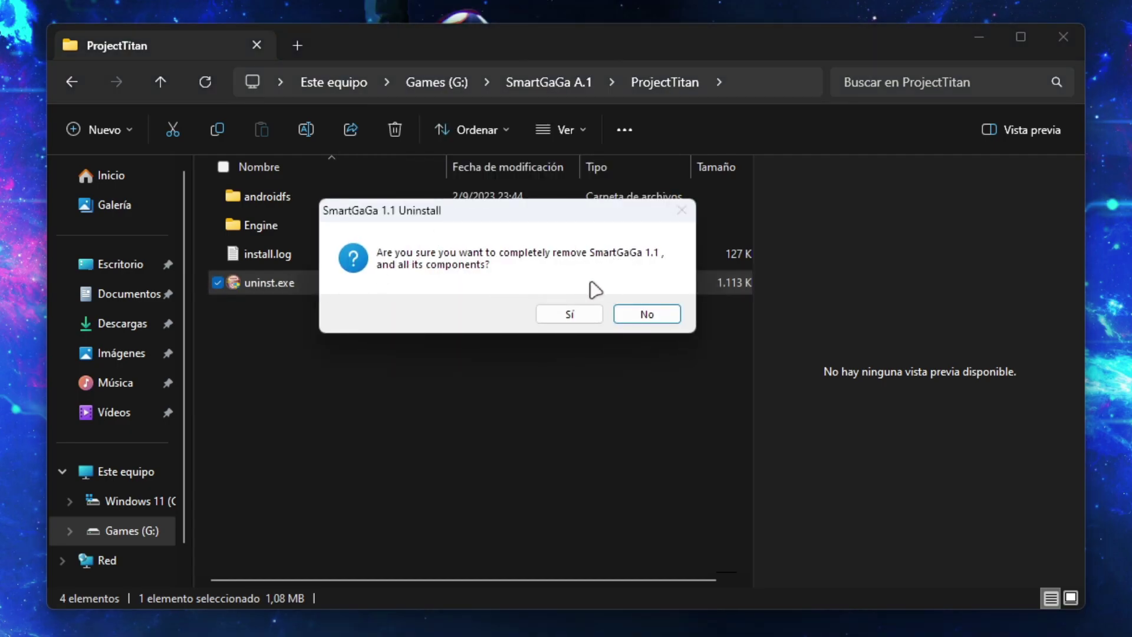
pyautogui.moveTo(539, 219); pyautogui.dragTo(534, 335)
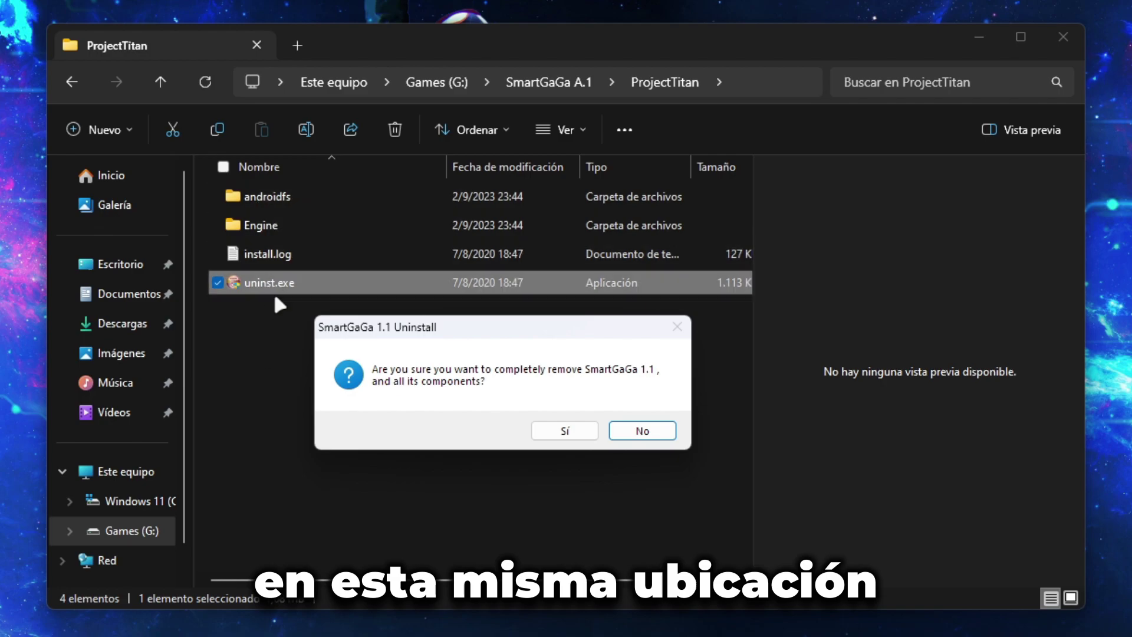
pyautogui.moveTo(481, 327)
pyautogui.mouseDown()
pyautogui.moveTo(496, 326)
pyautogui.moveTo(486, 319)
pyautogui.mouseUp()
pyautogui.click(569, 423)
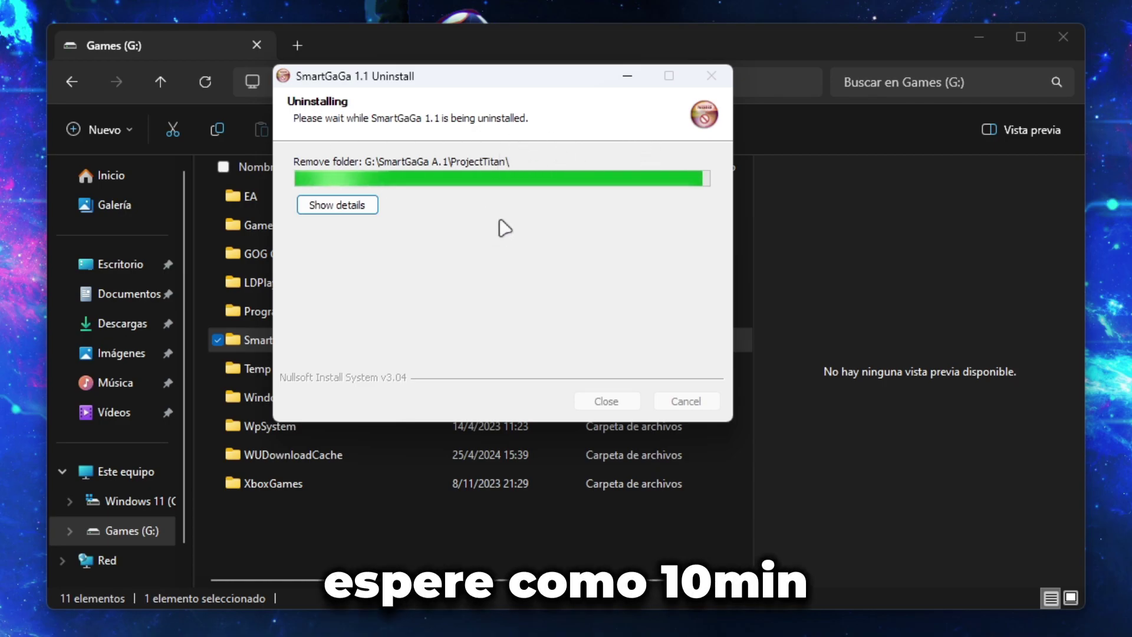
# - Check the contents of the SmartGaGa A.1 folder and end the uninstaller's Un_A.exe process in Task Manager
pyautogui.doubleClick(262, 348)
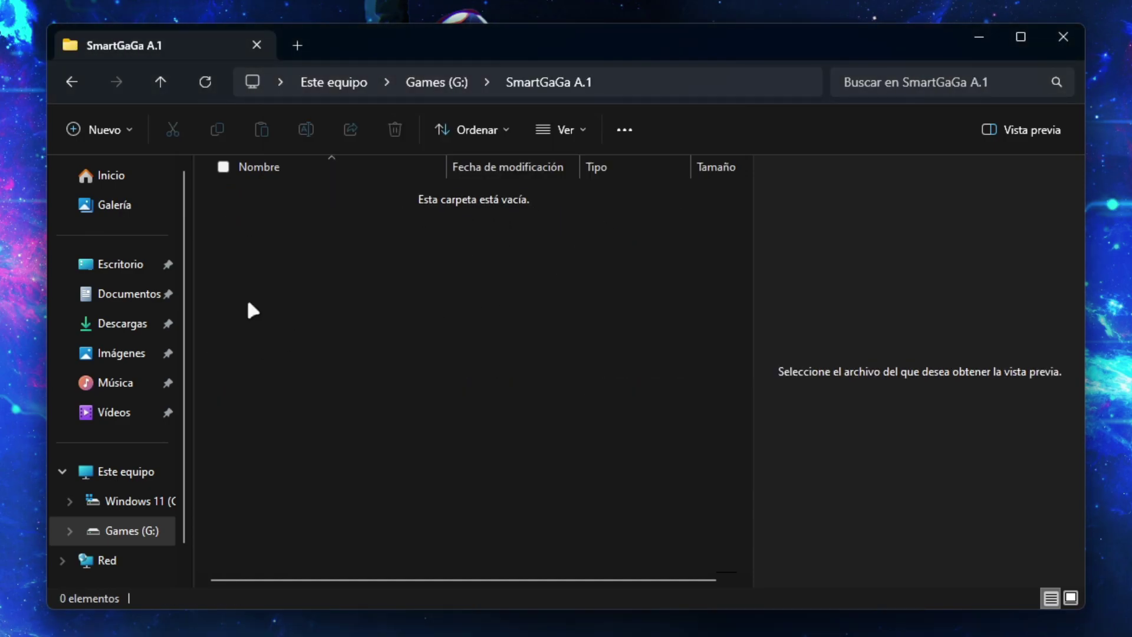
pyautogui.hotkey('alt', 'Tab')
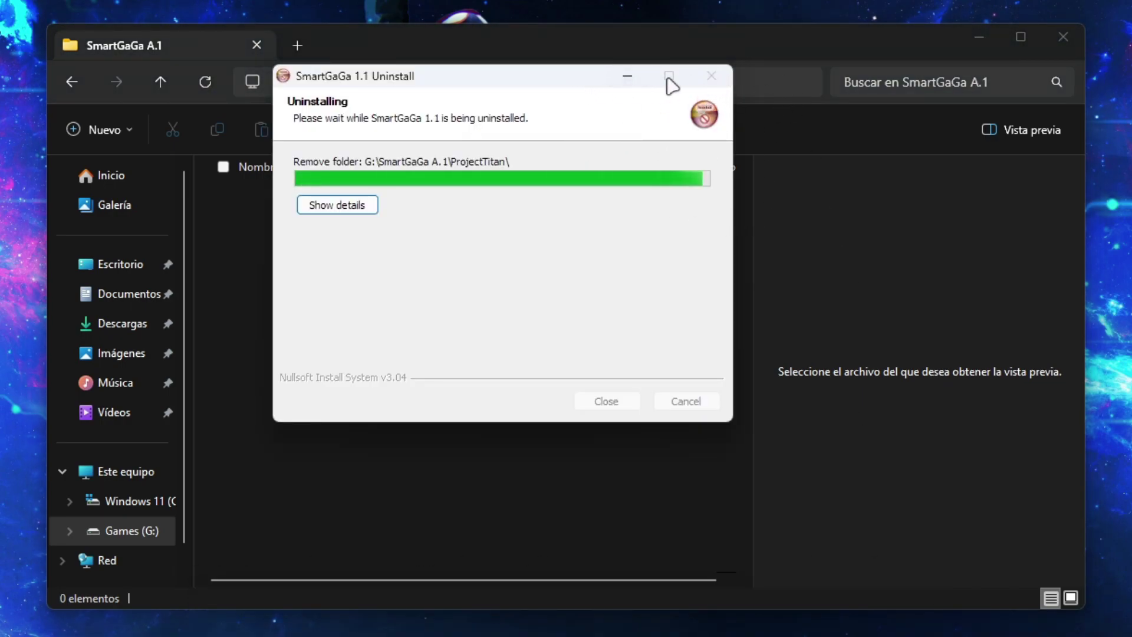
pyautogui.rightClick(784, 616)
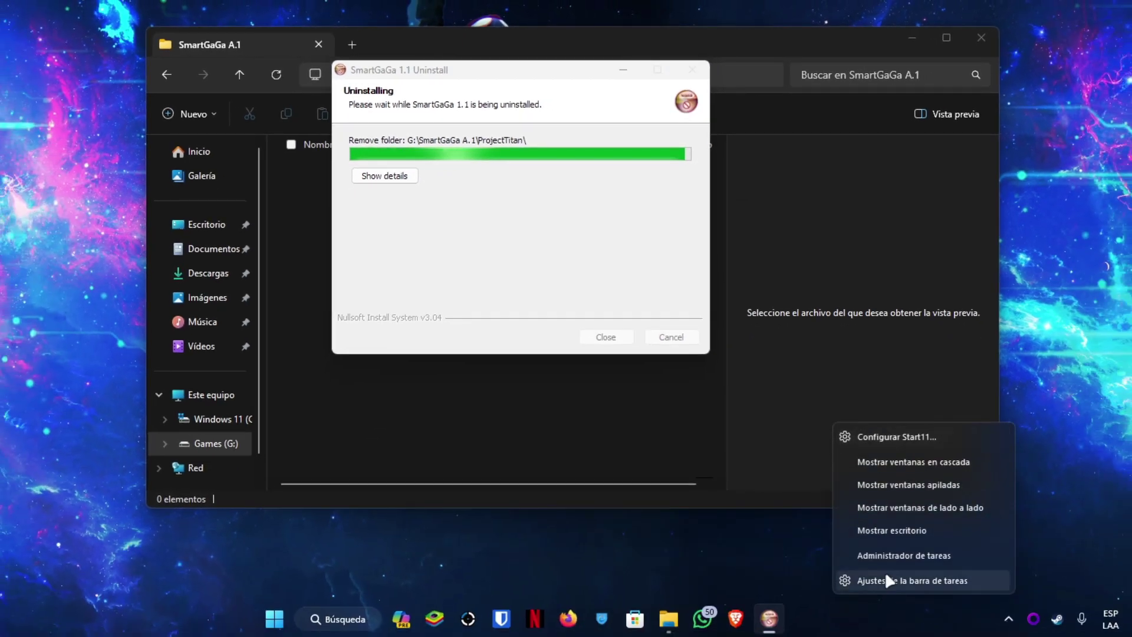
pyautogui.click(844, 554)
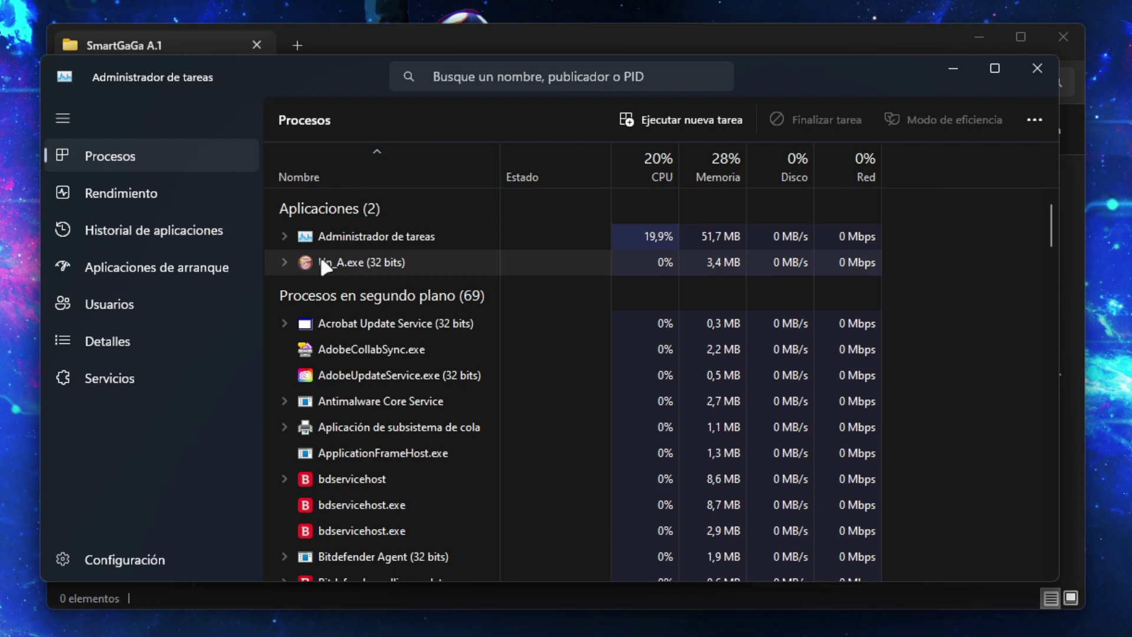
pyautogui.rightClick(377, 292)
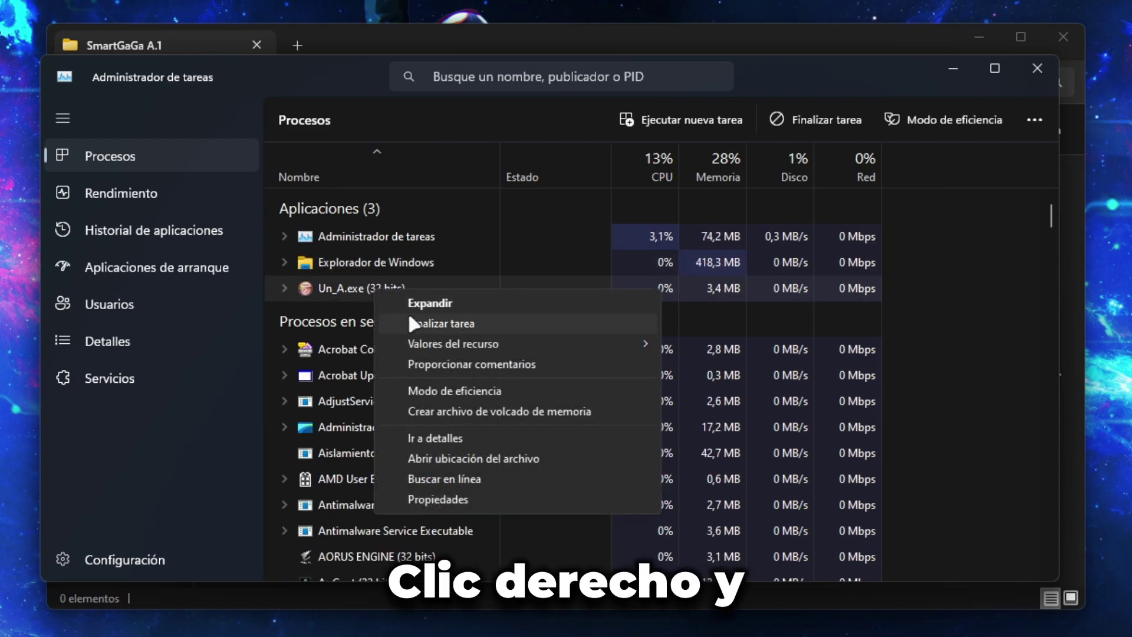
pyautogui.click(492, 323)
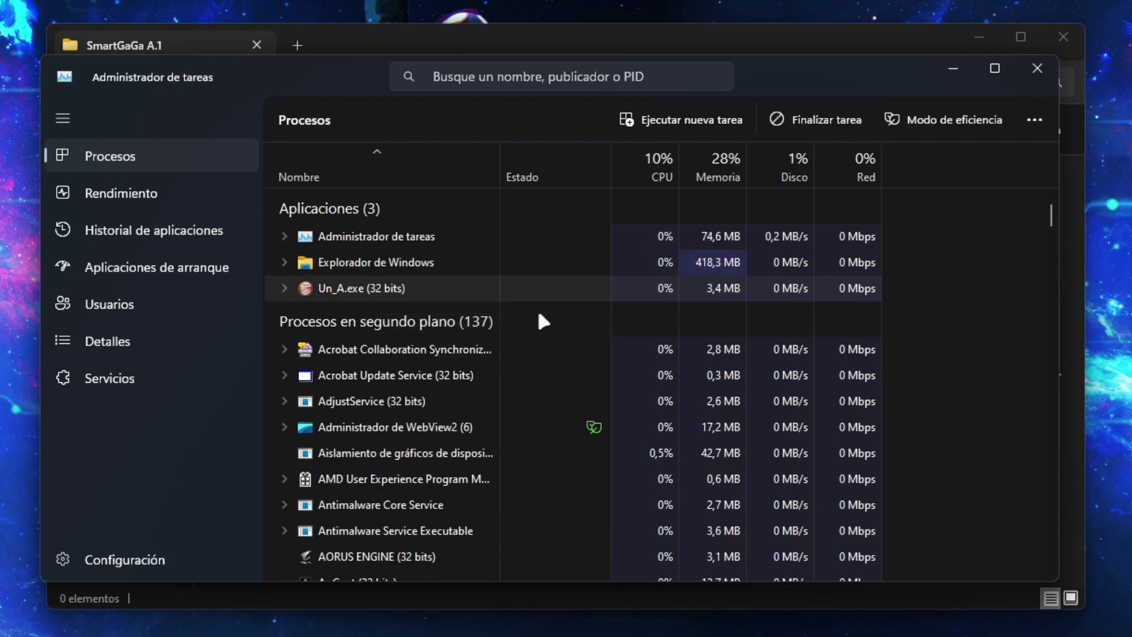
pyautogui.click(1036, 68)
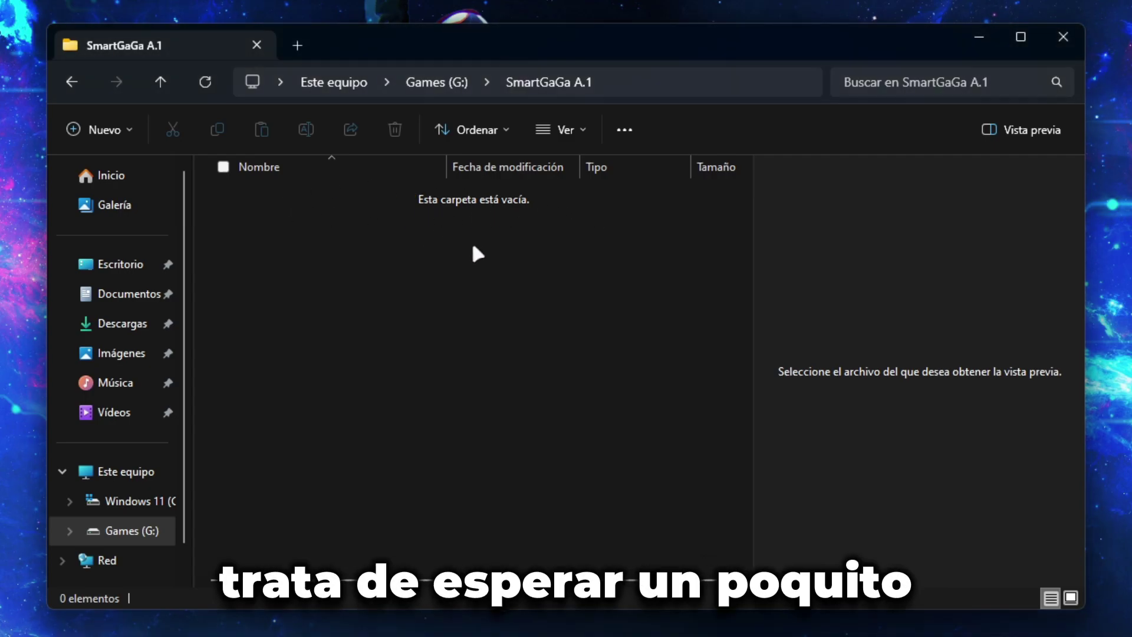
# - Delete the SmartGaGa A.1 folder from the Games (G:) drive and close the folder window
pyautogui.hotkey('alt', 'Left')
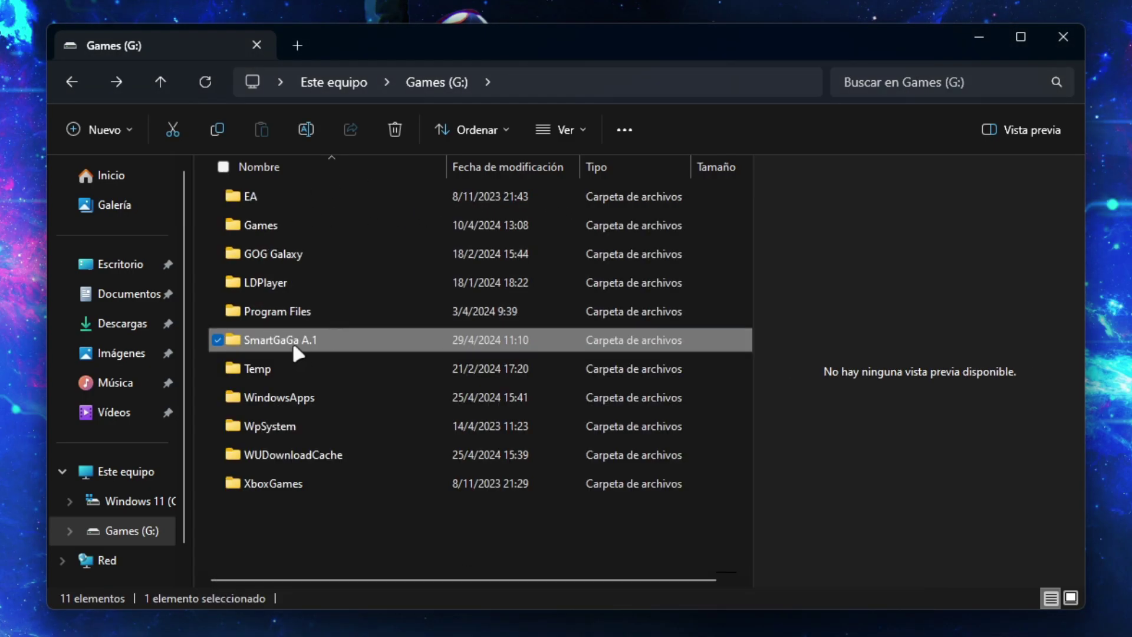
pyautogui.press('Delete')
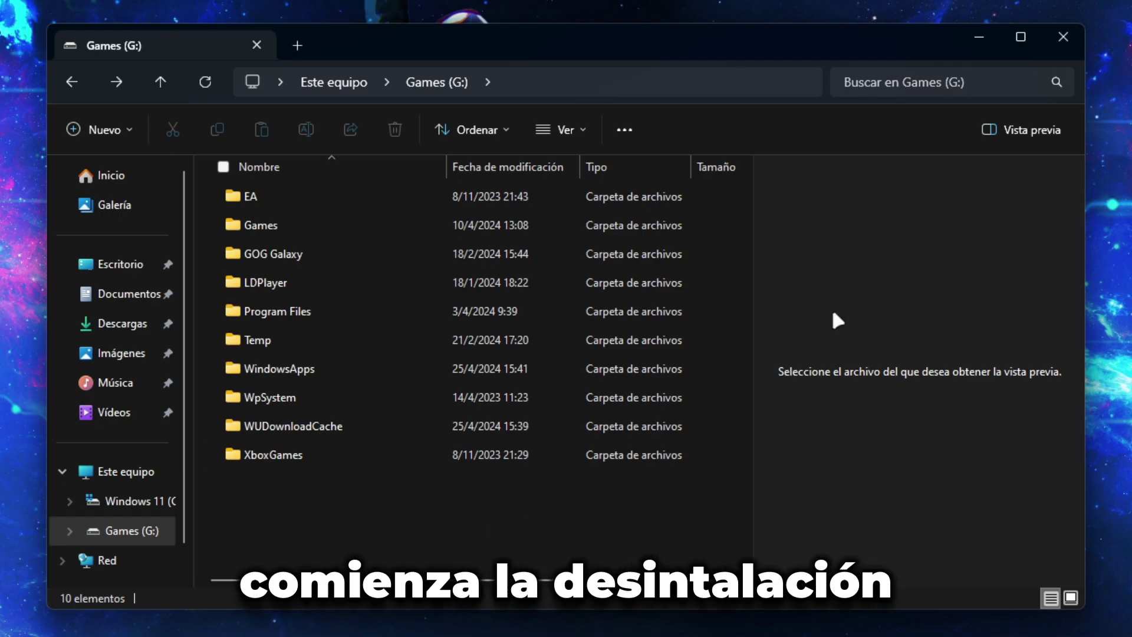
pyautogui.click(1065, 36)
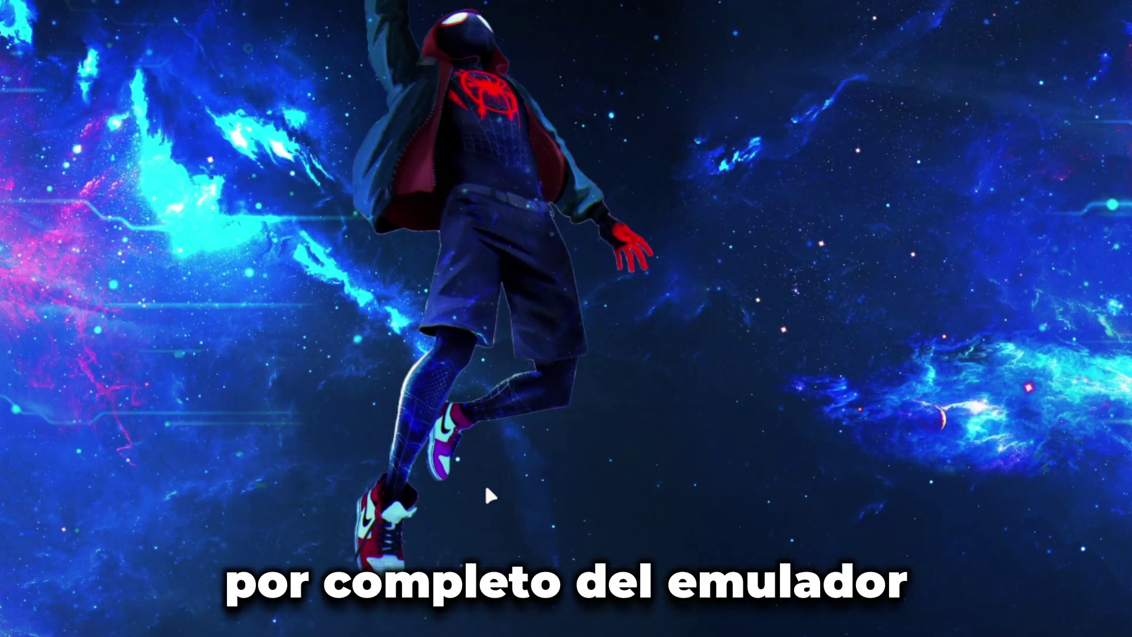
pyautogui.press('super')
pyautogui.write('ejecutar')
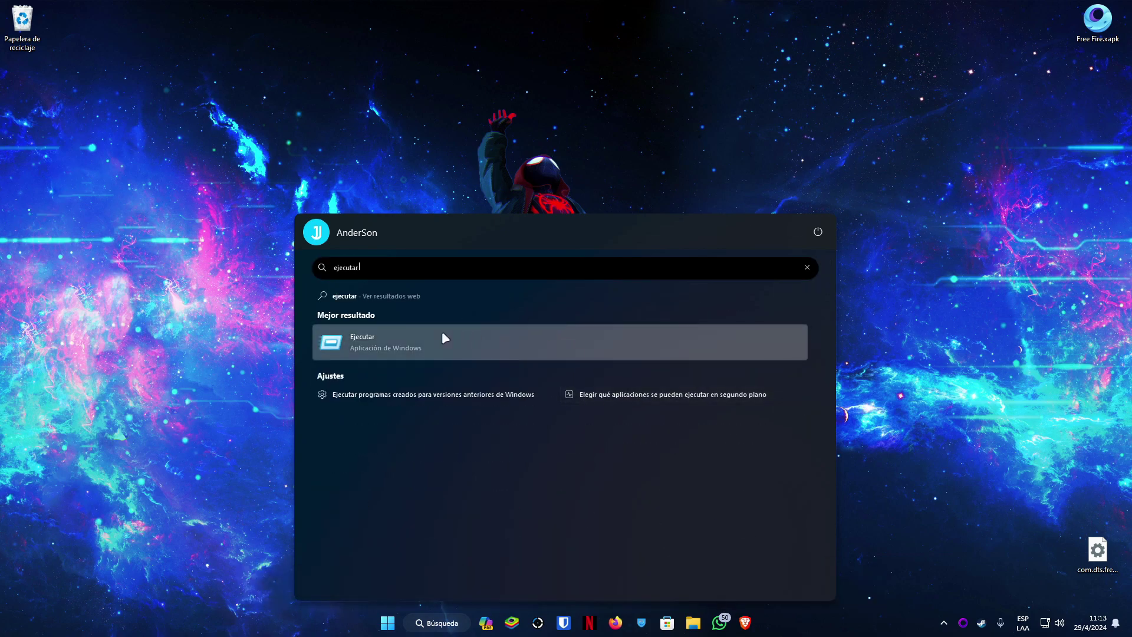
pyautogui.click(540, 338)
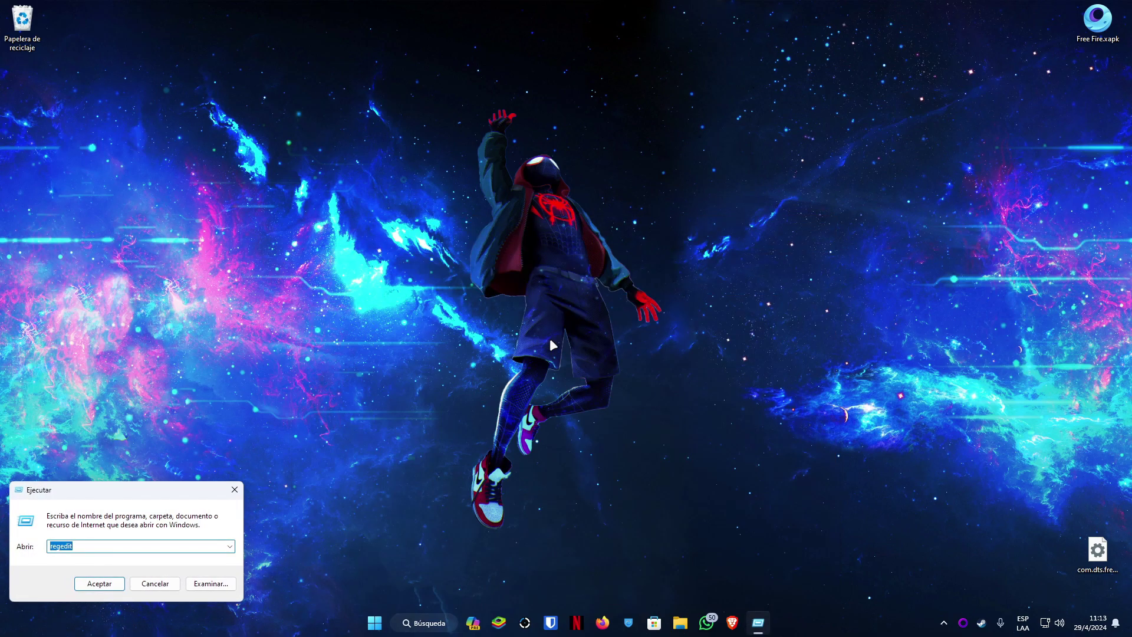
pyautogui.moveTo(125, 493); pyautogui.dragTo(194, 493)
pyautogui.moveTo(454, 351); pyautogui.dragTo(467, 269)
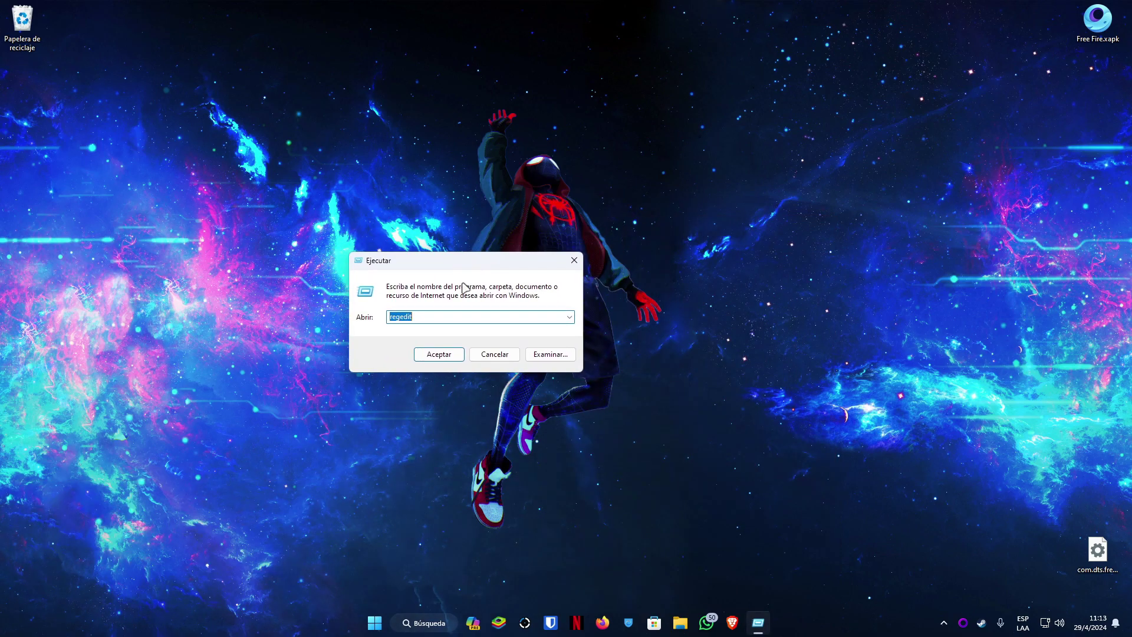
pyautogui.press('BackSpace')
pyautogui.click(574, 260)
# - Open the user account's temporary files folder by running %temp% from the Run dialog
pyautogui.press('super+r')
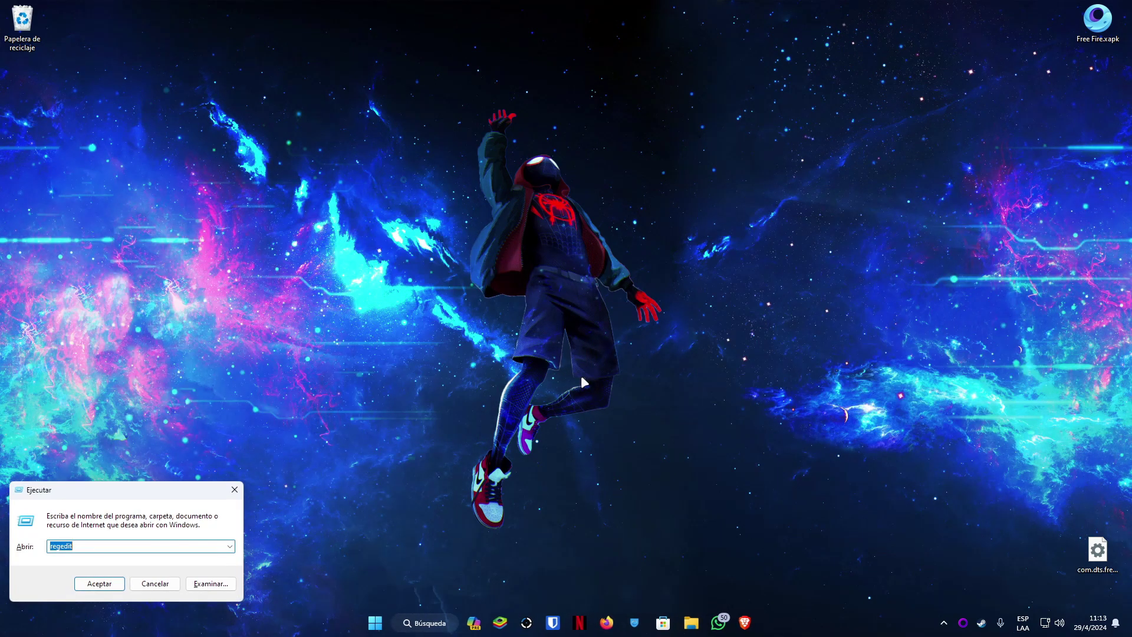
pyautogui.moveTo(149, 490); pyautogui.dragTo(575, 291)
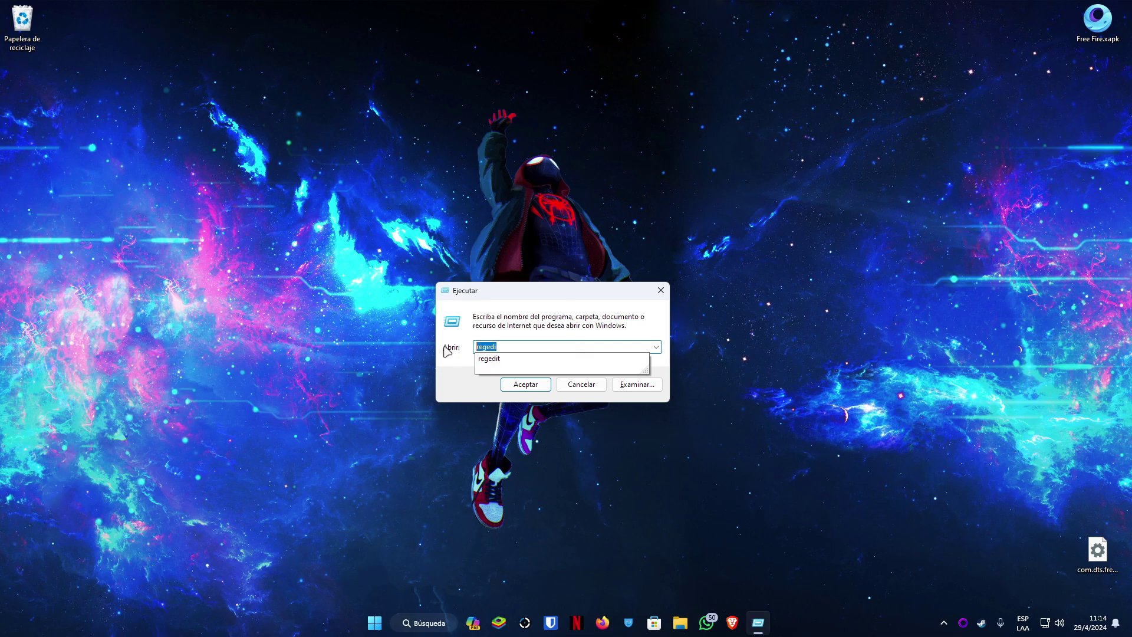
pyautogui.press('BackSpace')
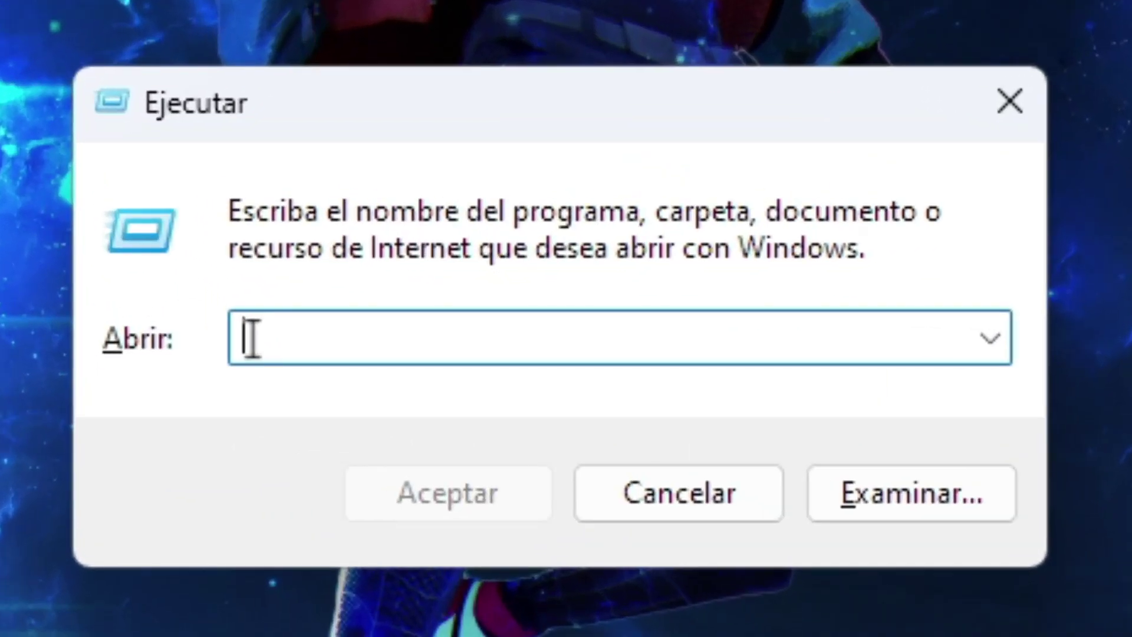
pyautogui.write('%temp%')
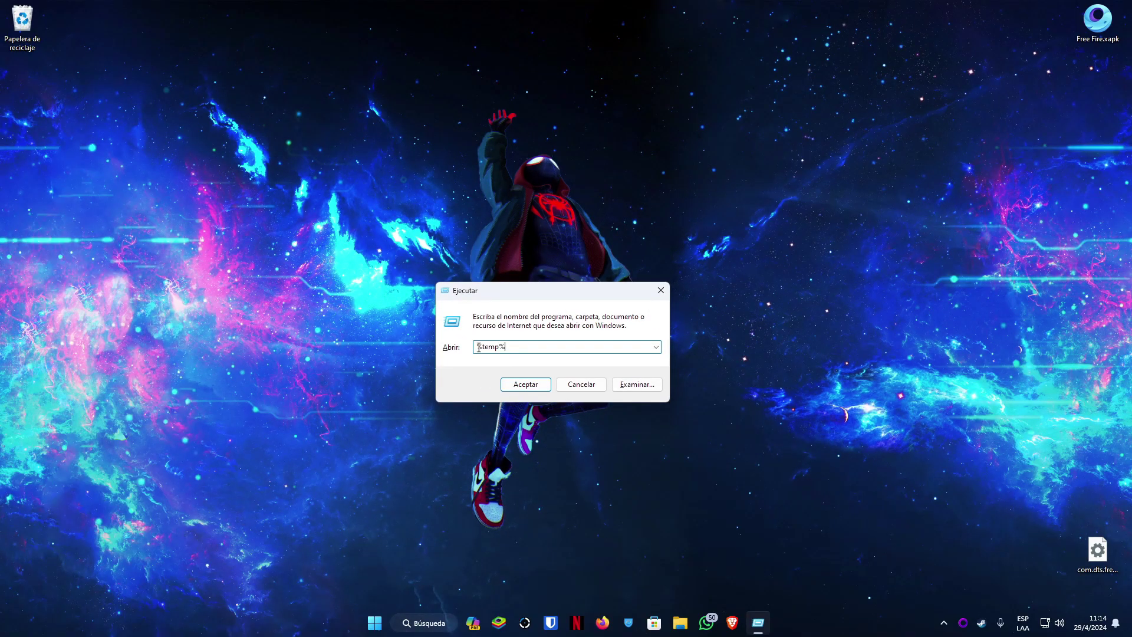
pyautogui.press('Return')
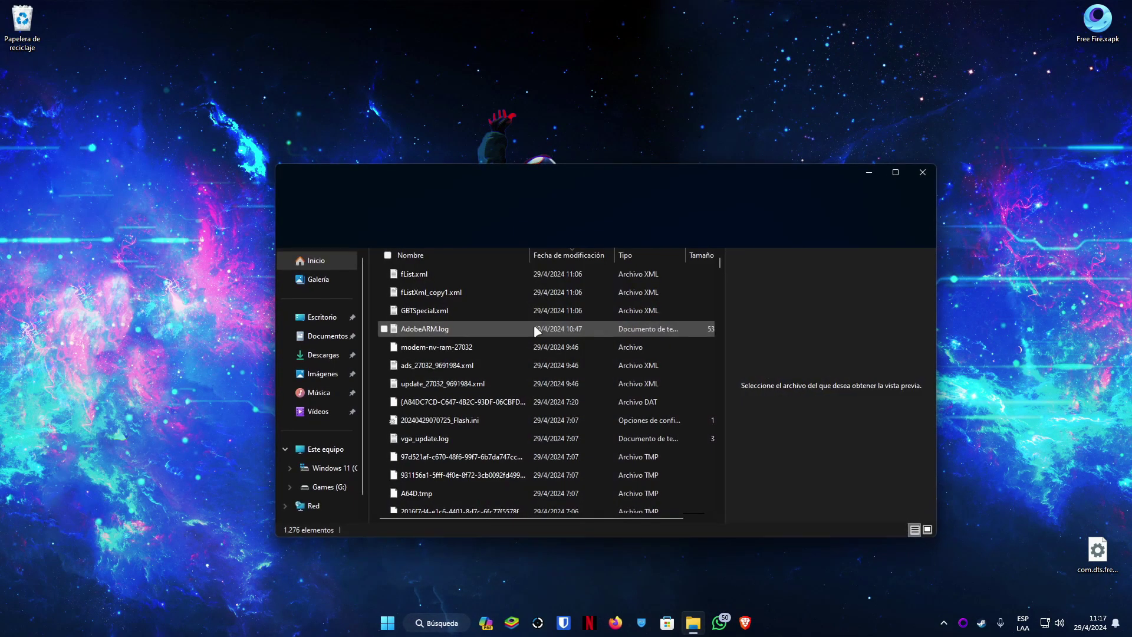
# - Look through the AppData\Local\Temp folder and search it for smartgaga
pyautogui.scroll(-20, 560, 316)
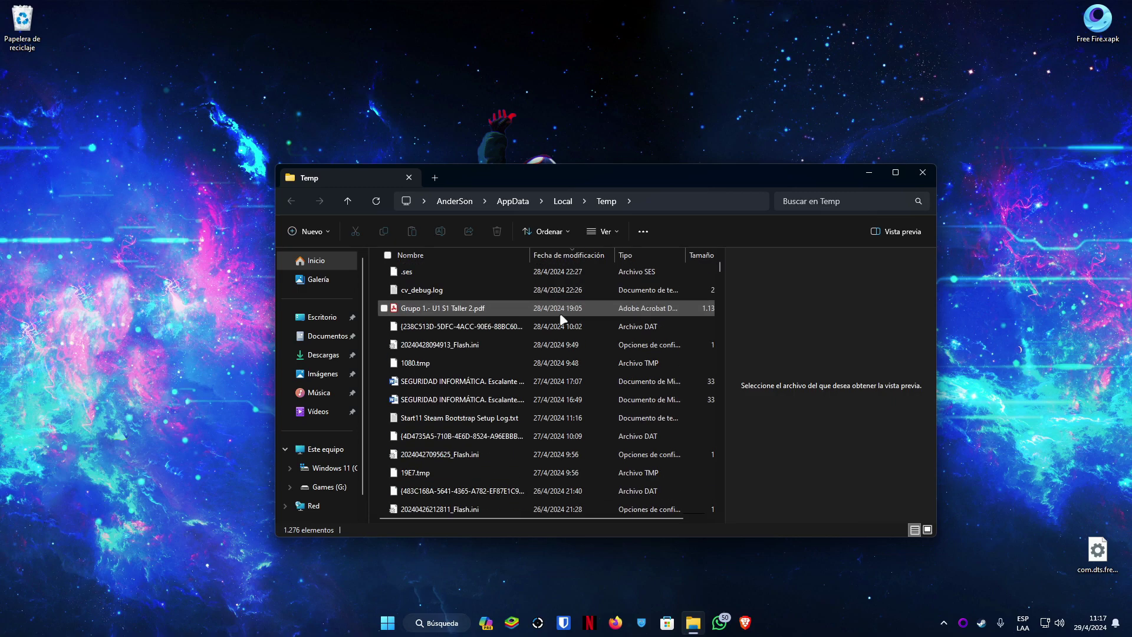
pyautogui.scroll(-2, 561, 319)
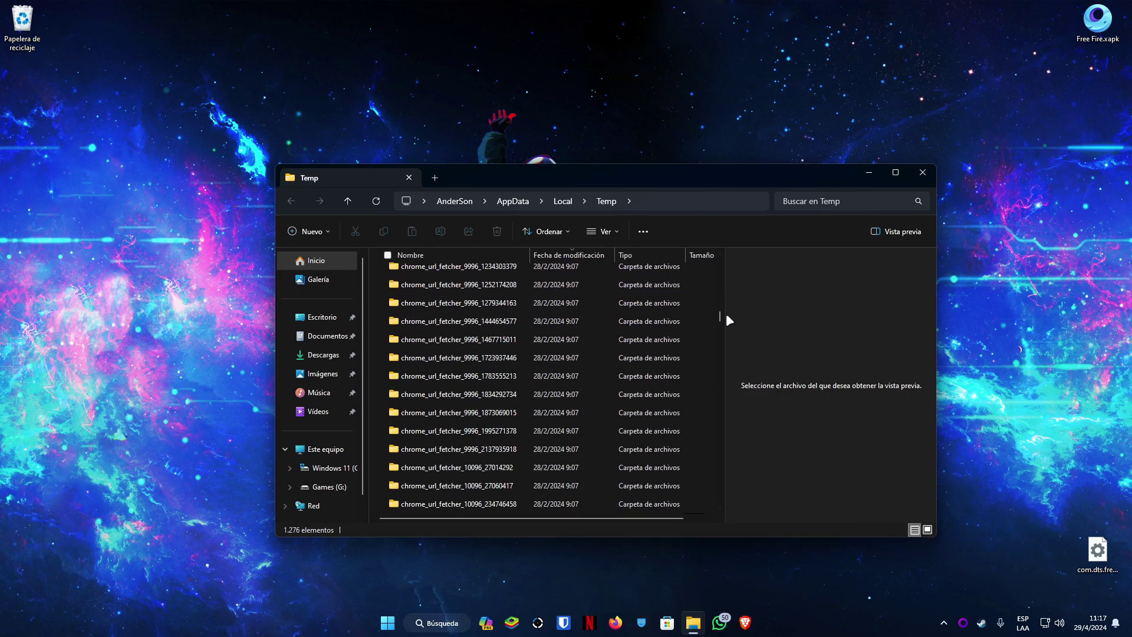
pyautogui.moveTo(720, 317); pyautogui.dragTo(715, 503)
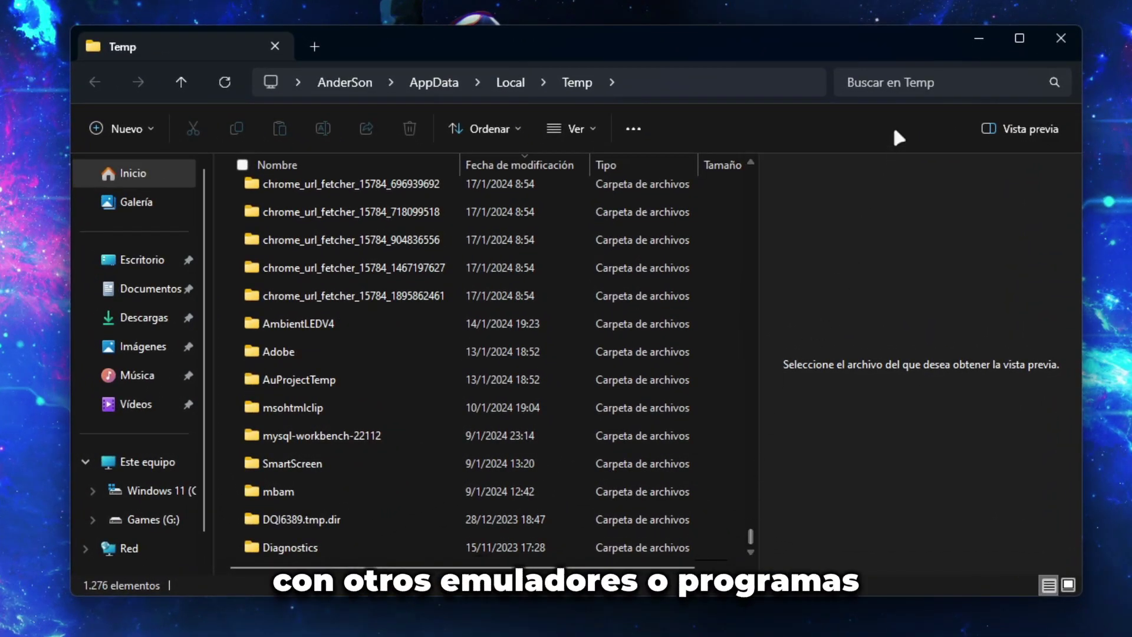
pyautogui.click(846, 83)
pyautogui.write('smartgaga')
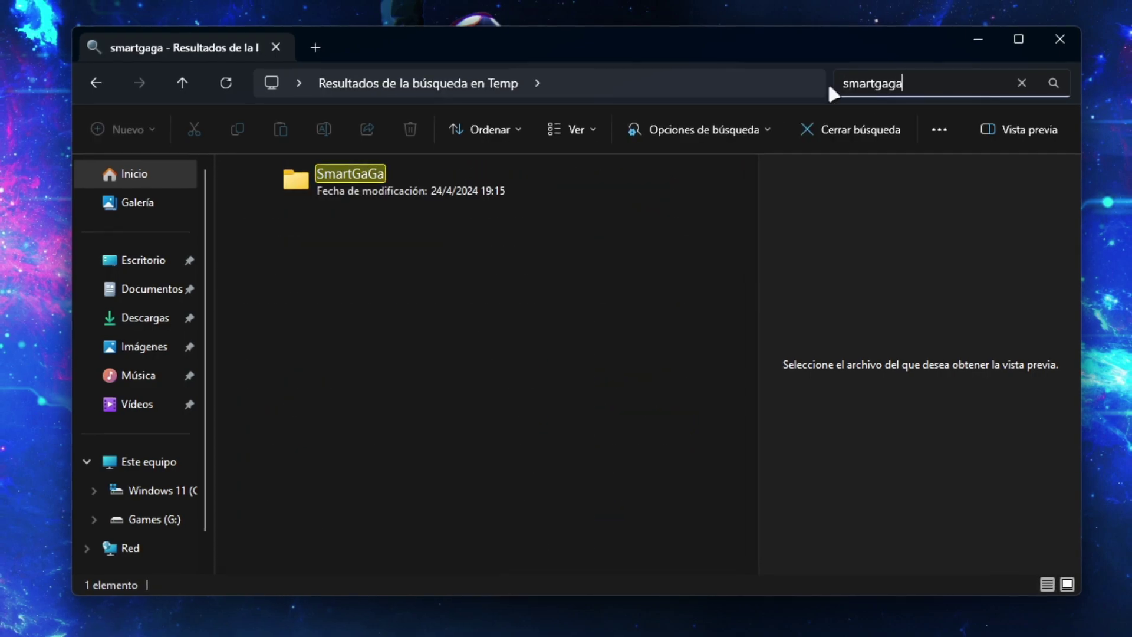
# - Delete the SmartGaGa folder found in Temp, clear the search and close the folder window
pyautogui.click(368, 188)
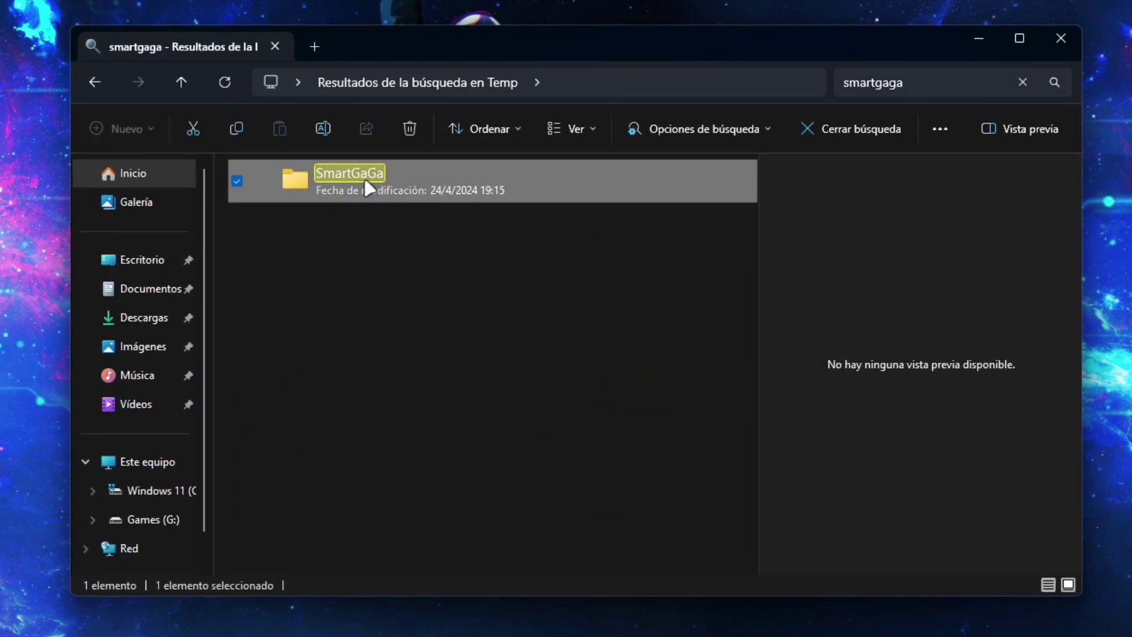
pyautogui.hotkey('ctrl', 'e')
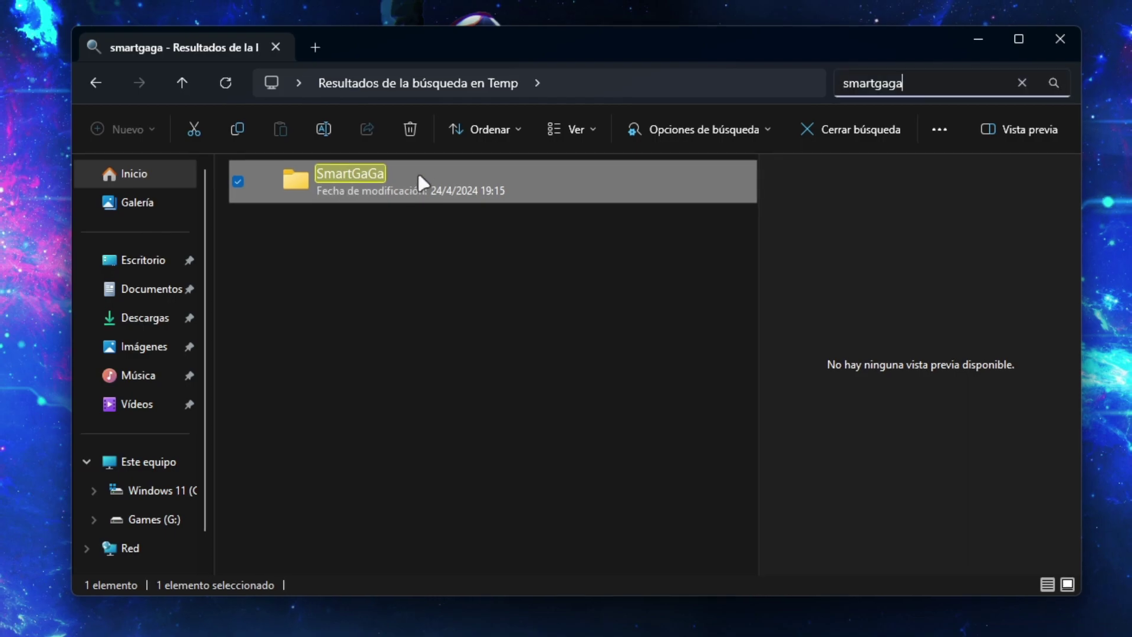
pyautogui.rightClick(392, 167)
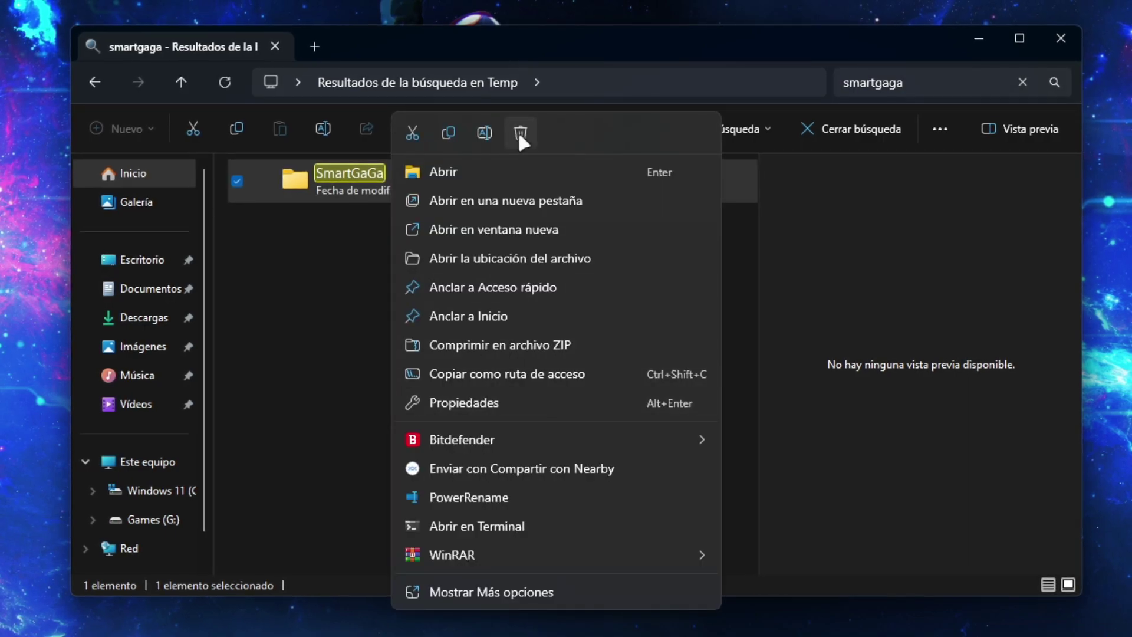
pyautogui.click(519, 138)
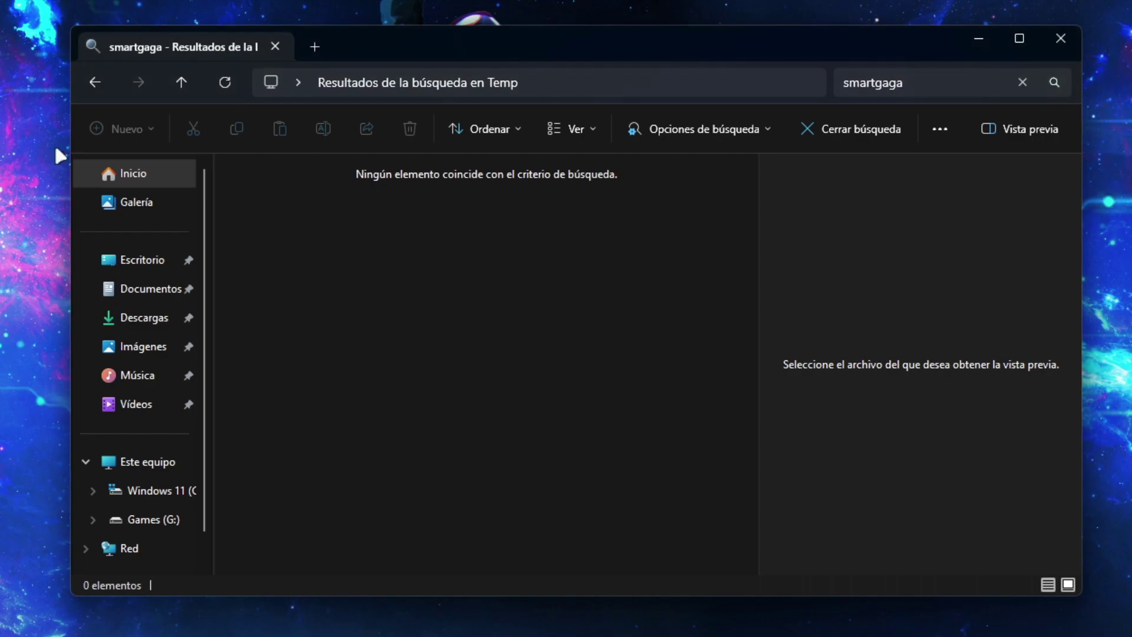
pyautogui.click(1021, 82)
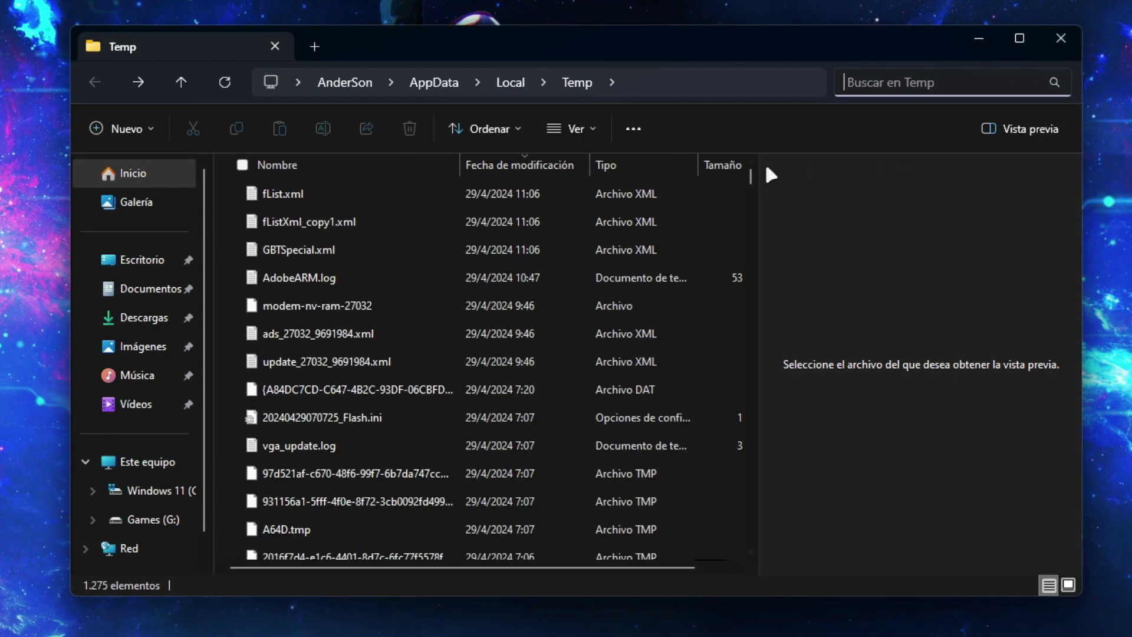
pyautogui.click(1060, 37)
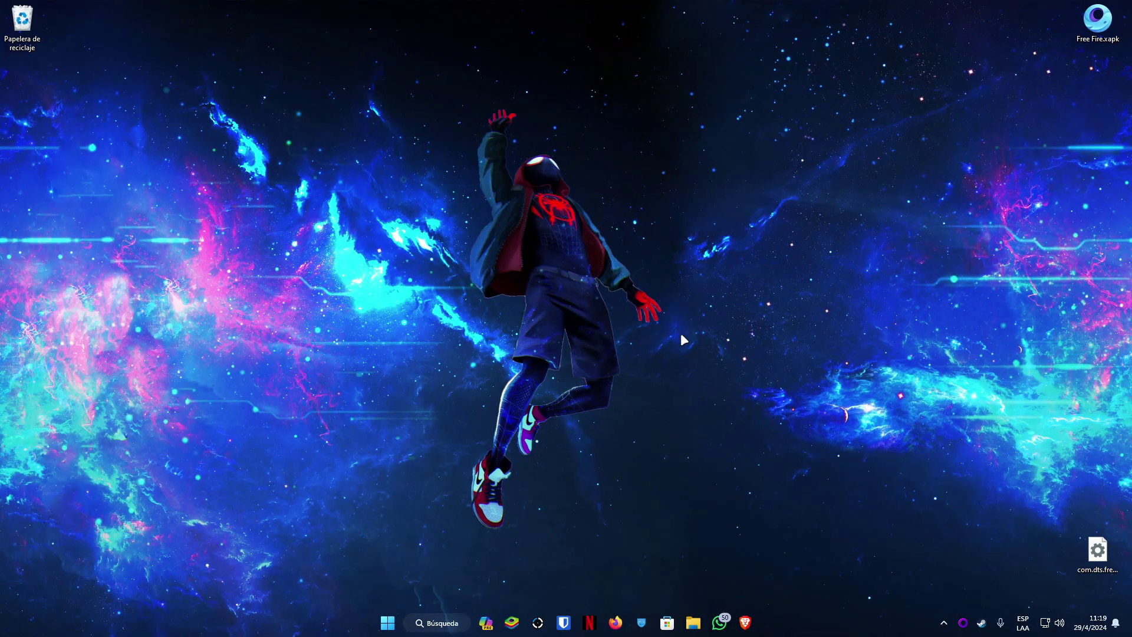
# - Open the Windows Temp folder by running temp and search it for smartgaga
pyautogui.press('super+r')
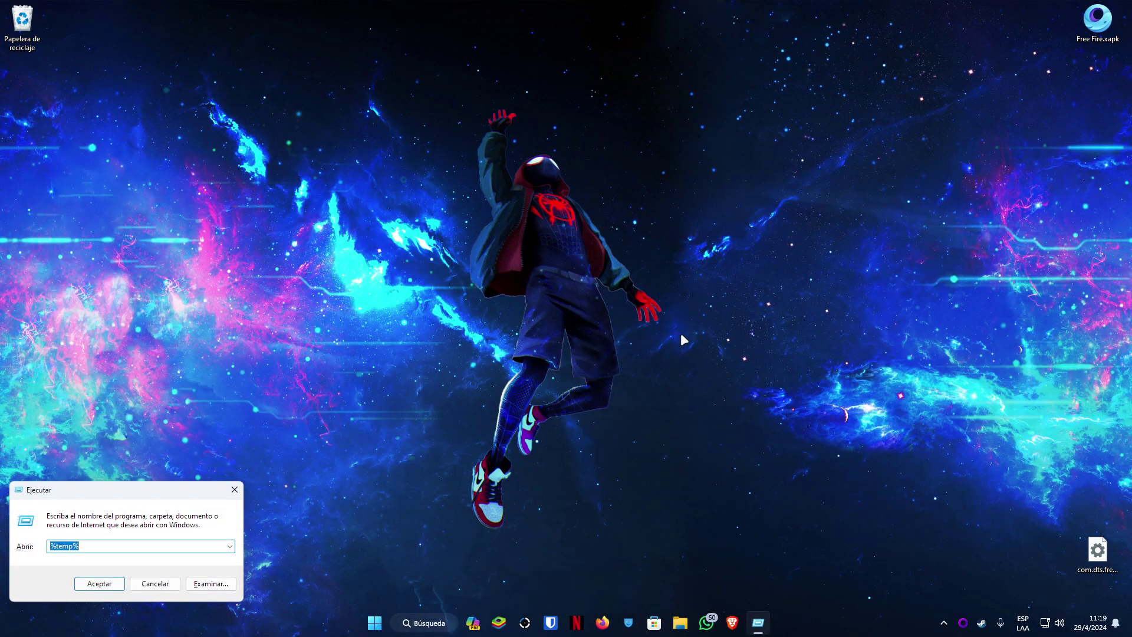
pyautogui.moveTo(171, 489); pyautogui.dragTo(611, 303)
pyautogui.write('tempo')
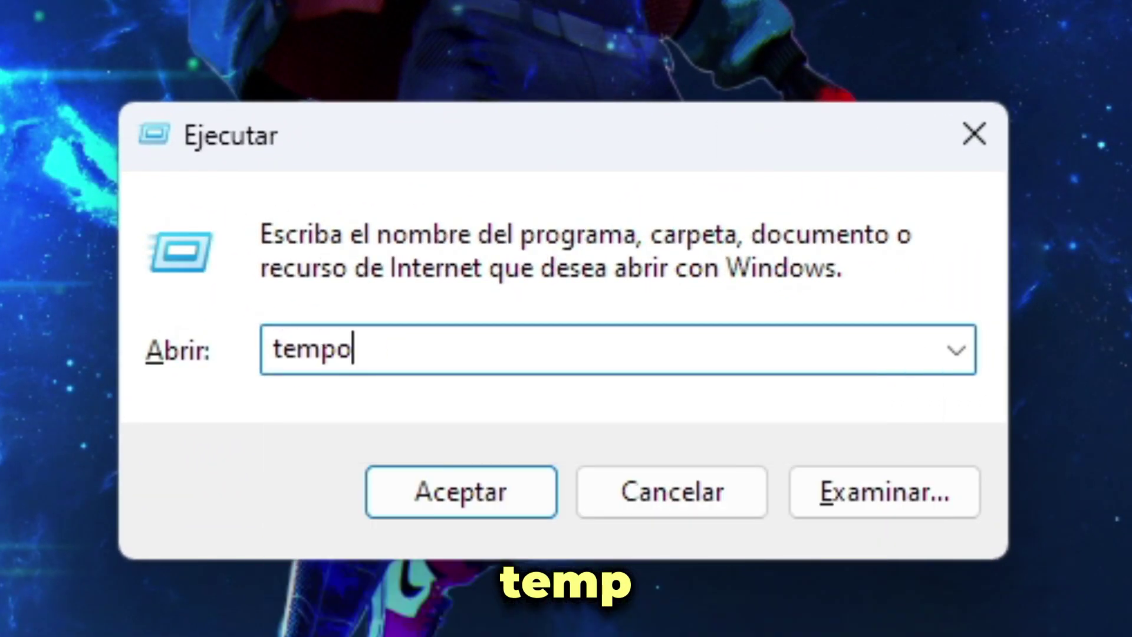
pyautogui.press('BackSpace')
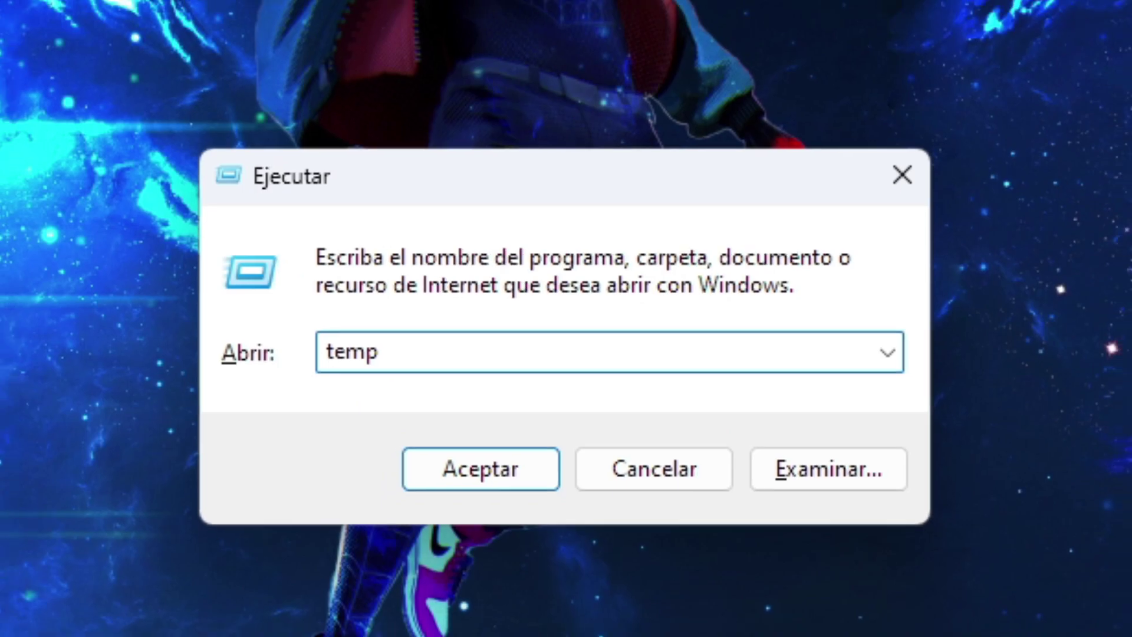
pyautogui.press('Return')
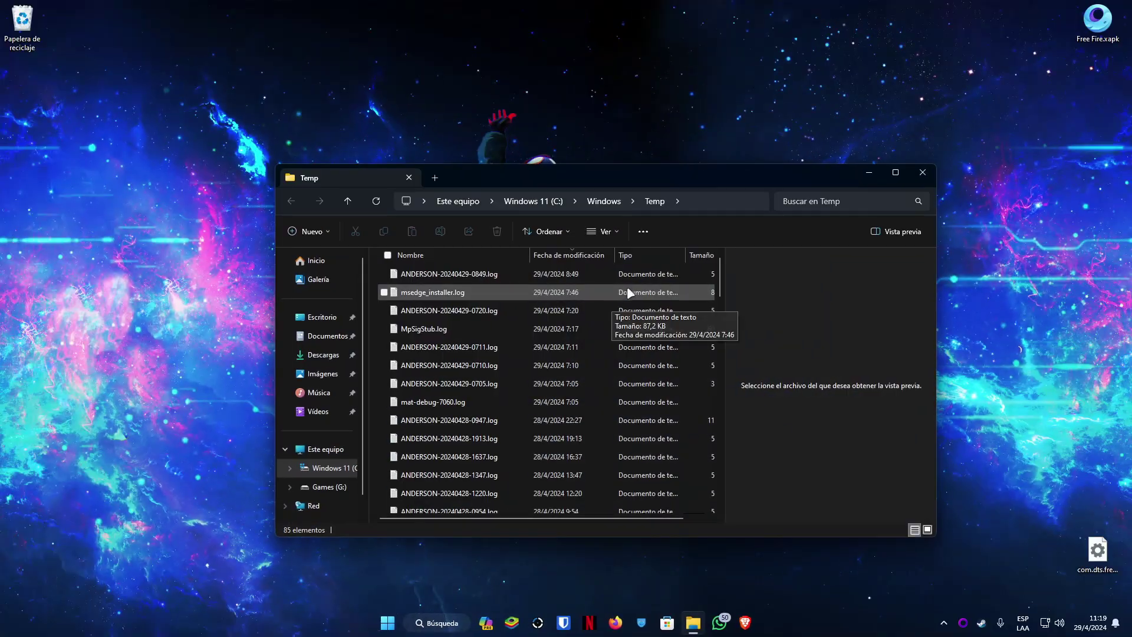
pyautogui.click(811, 202)
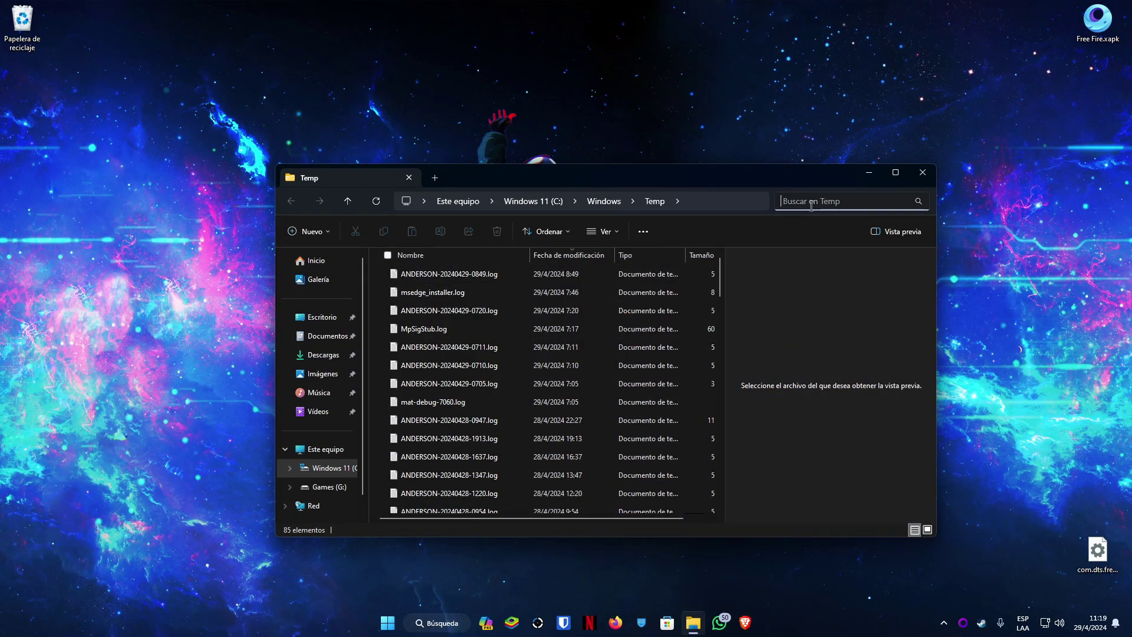
pyautogui.write('smartgaga')
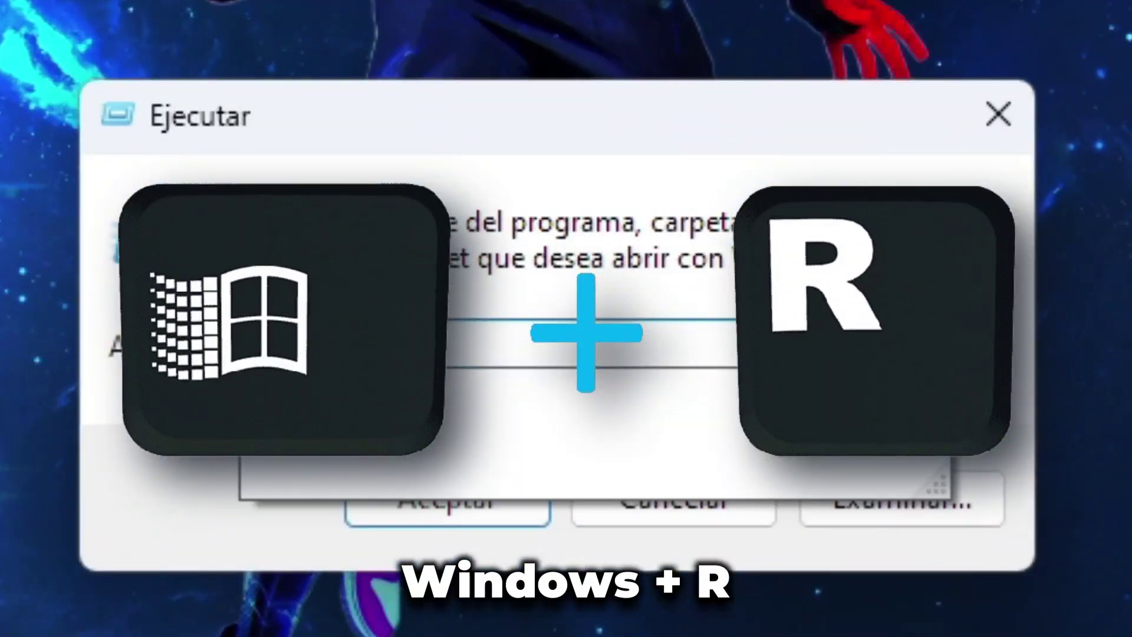
# - Run appdata from the Run dialog and open the Roaming folder inside AppData
pyautogui.write('appdata')
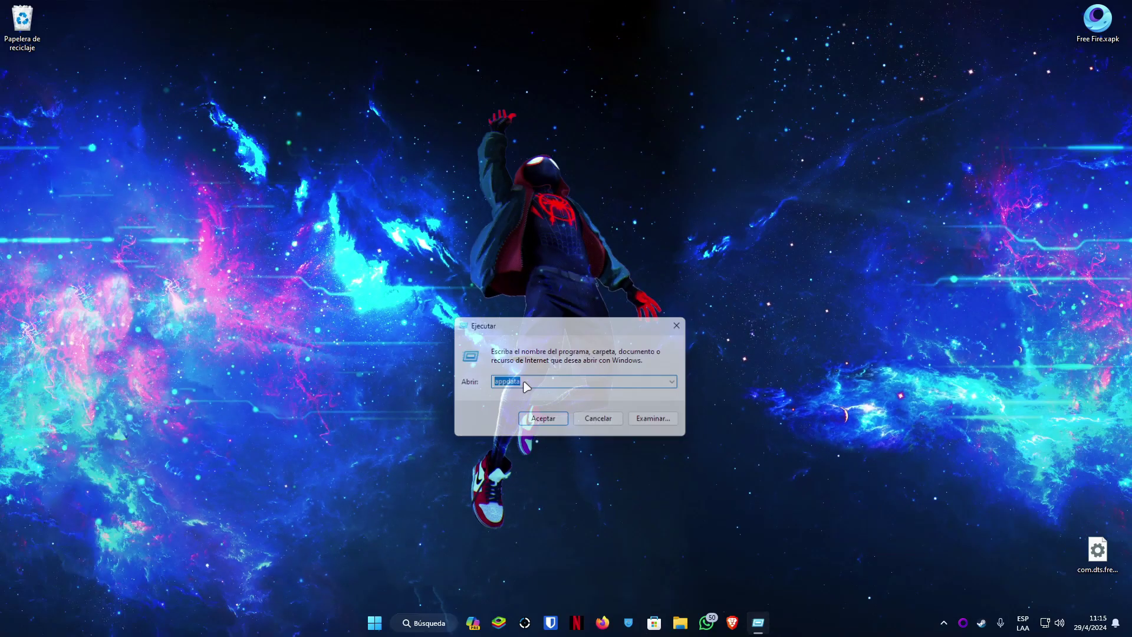
pyautogui.press('Return')
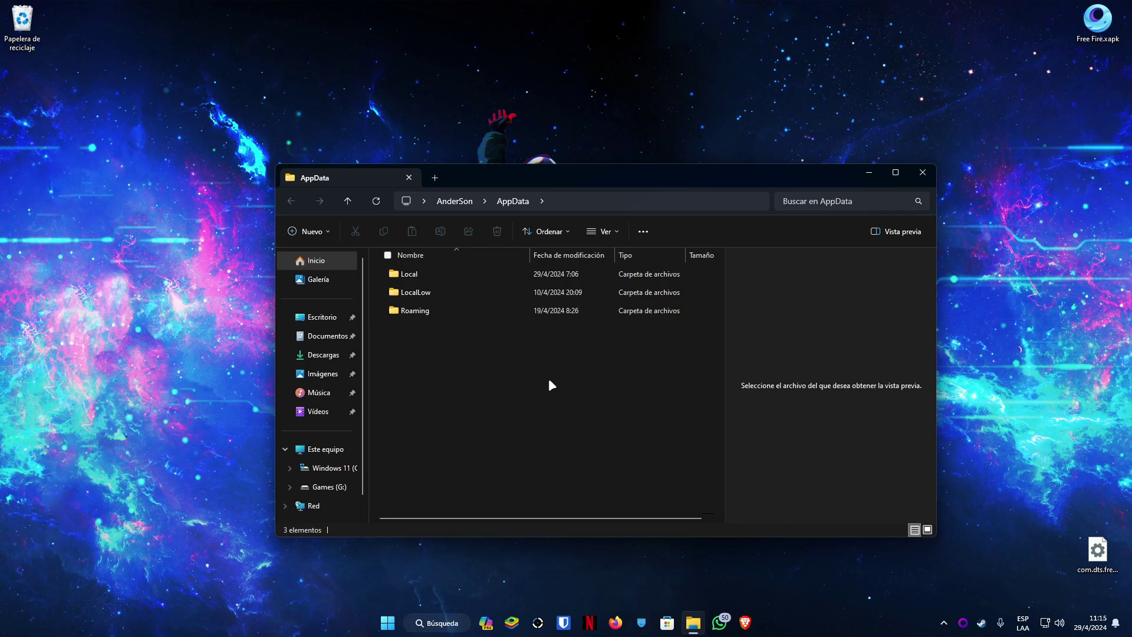
pyautogui.click(399, 313)
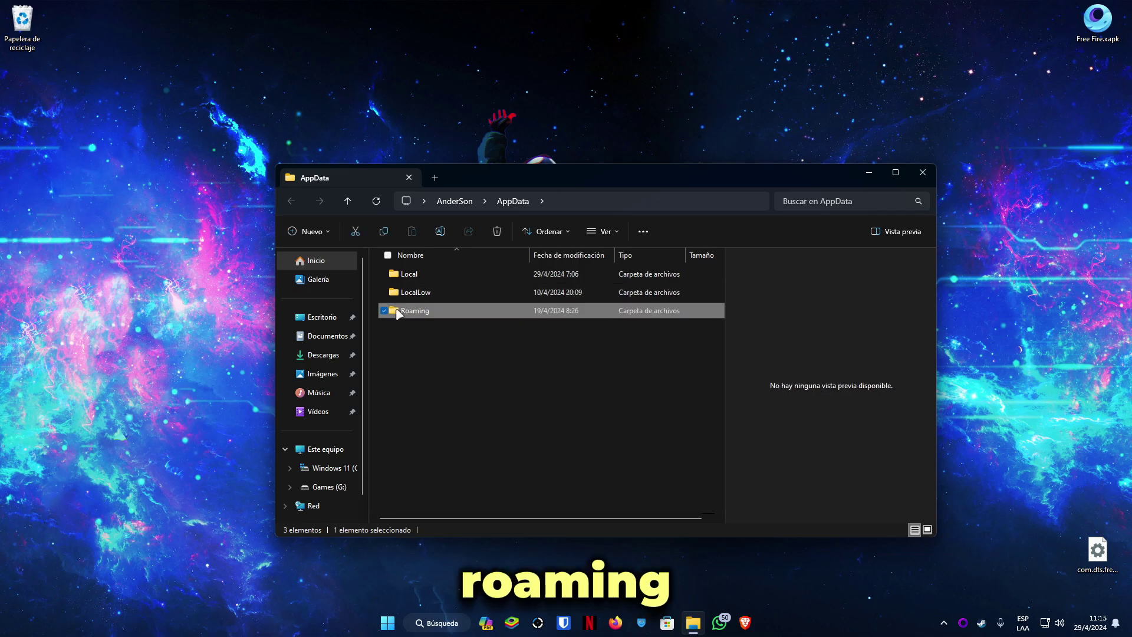
pyautogui.doubleClick(433, 310)
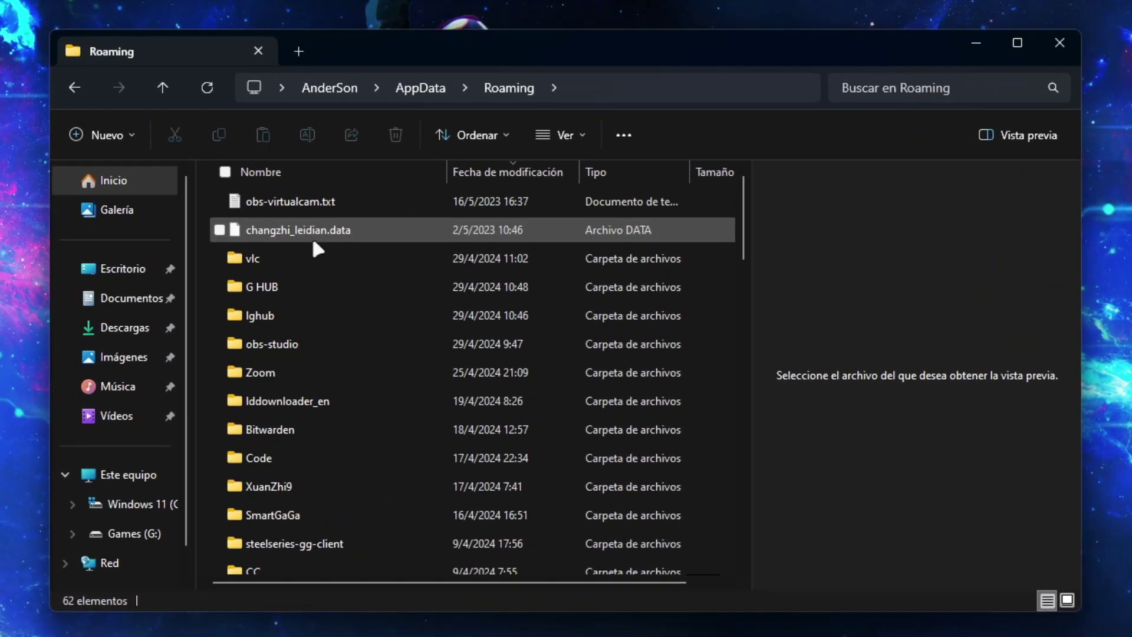
# - Delete the SmartGaGa folder from AppData\Roaming and look through the remaining folders
pyautogui.scroll(-3, 313, 241)
pyautogui.scroll(3, 310, 267)
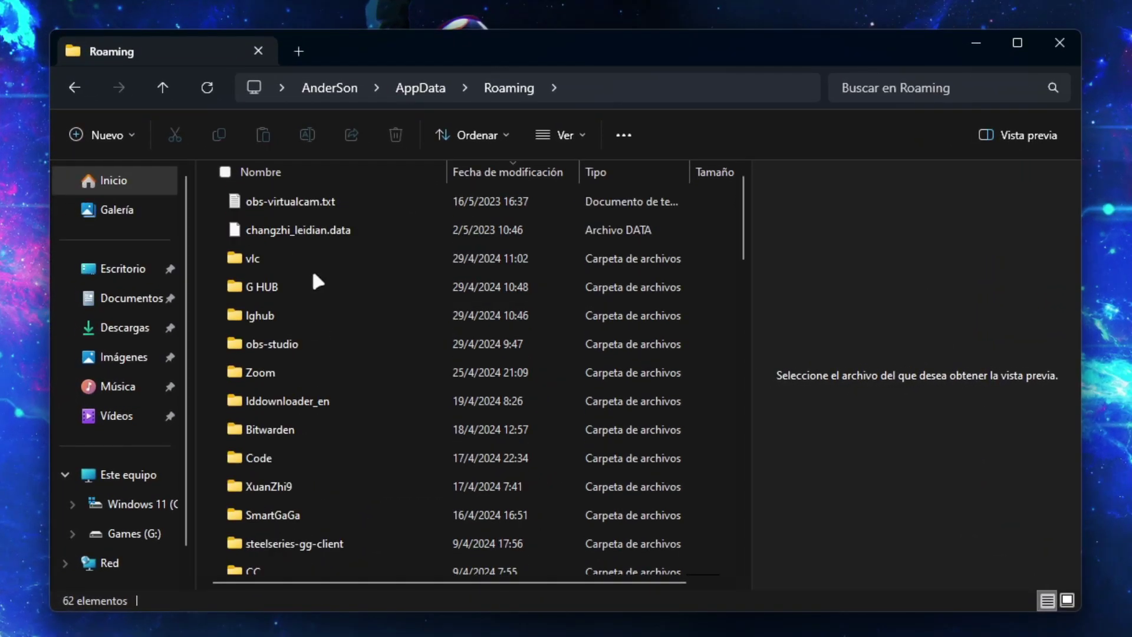
pyautogui.click(274, 283)
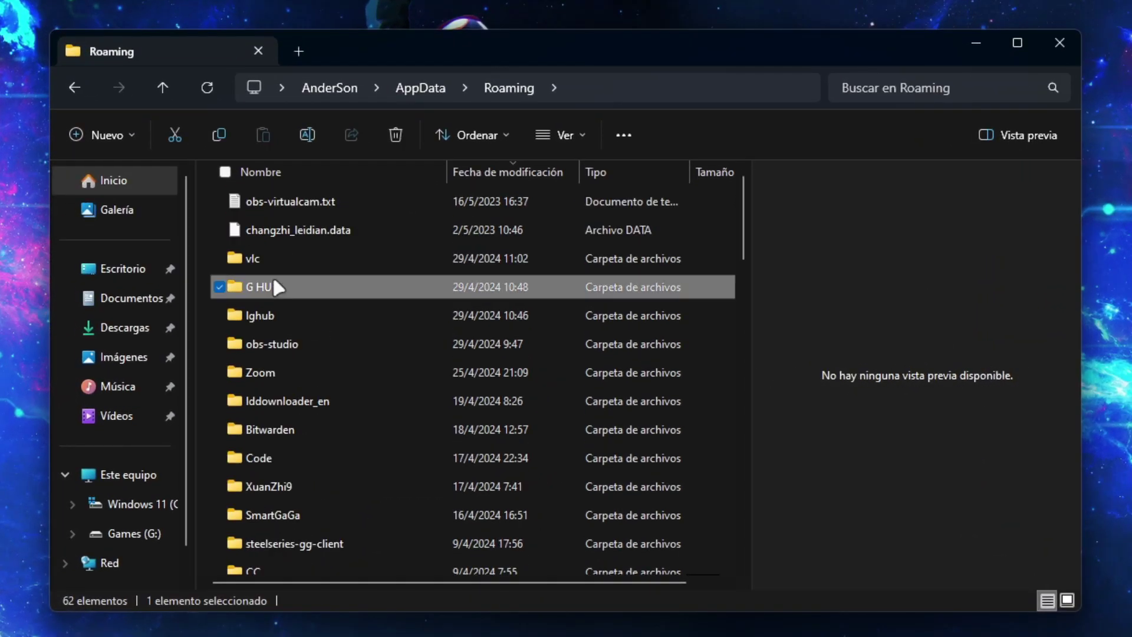
pyautogui.click(251, 516)
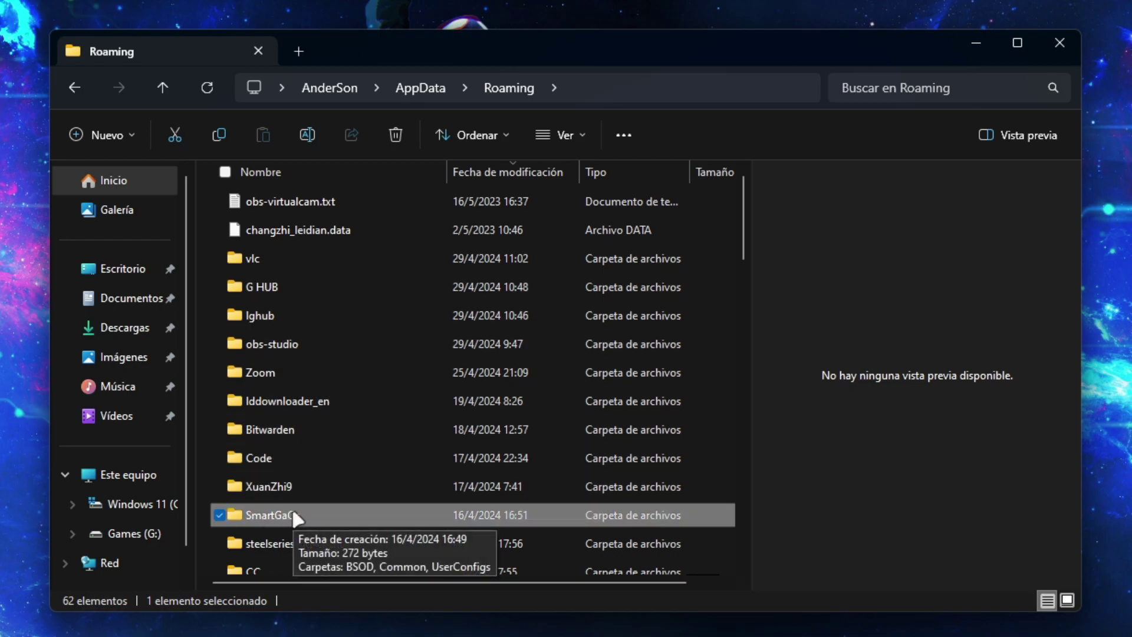
pyautogui.rightClick(335, 513)
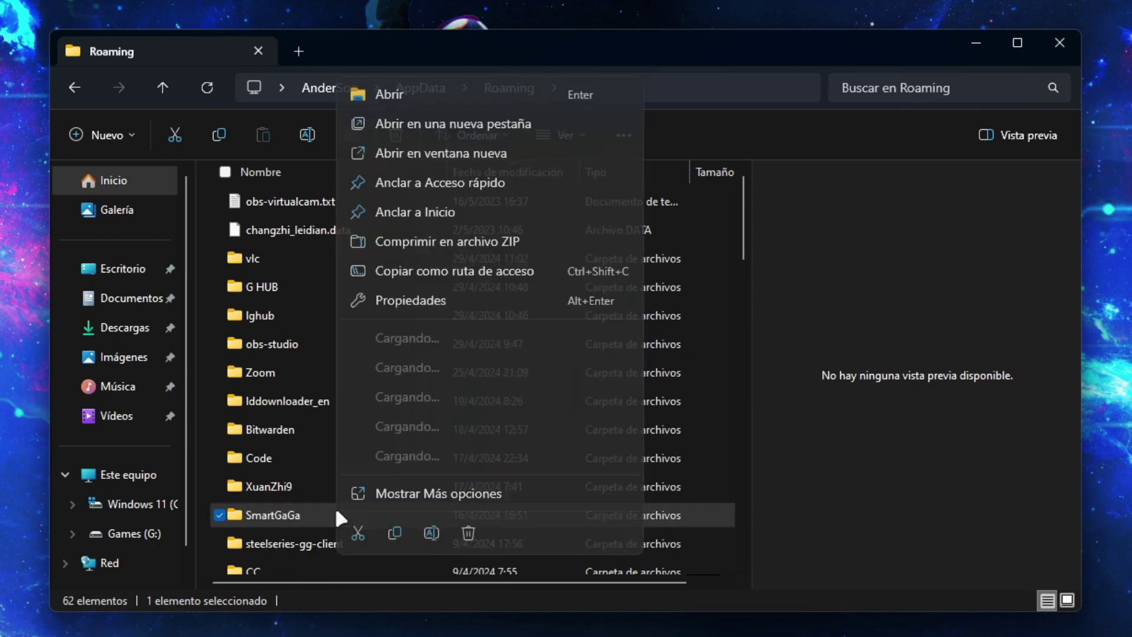
pyautogui.click(476, 529)
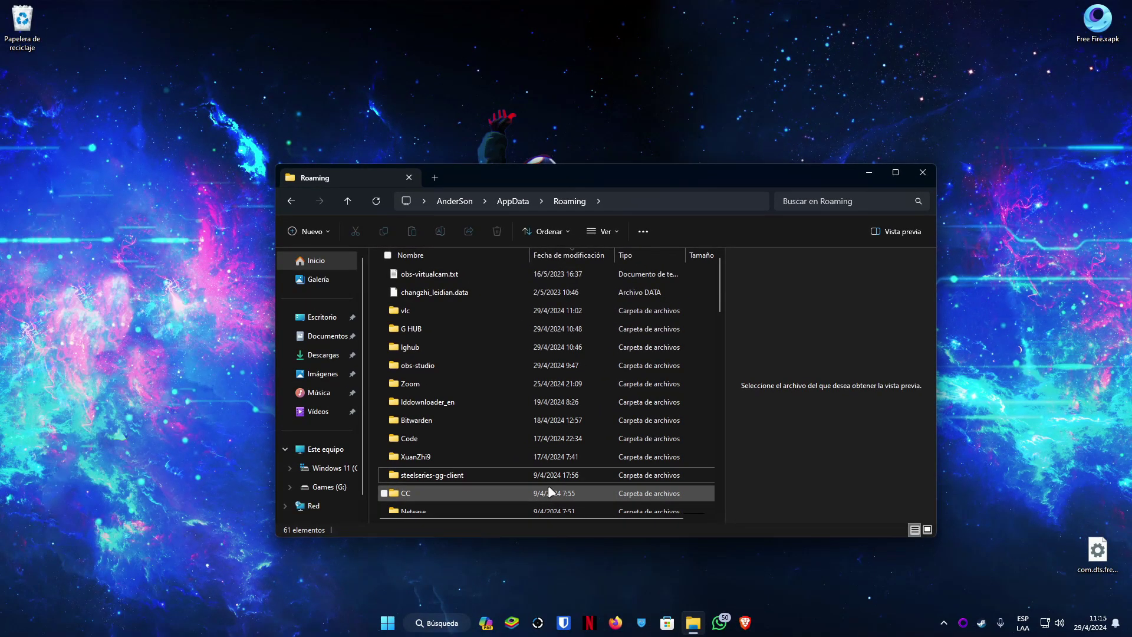
pyautogui.click(428, 422)
pyautogui.scroll(-10, 428, 422)
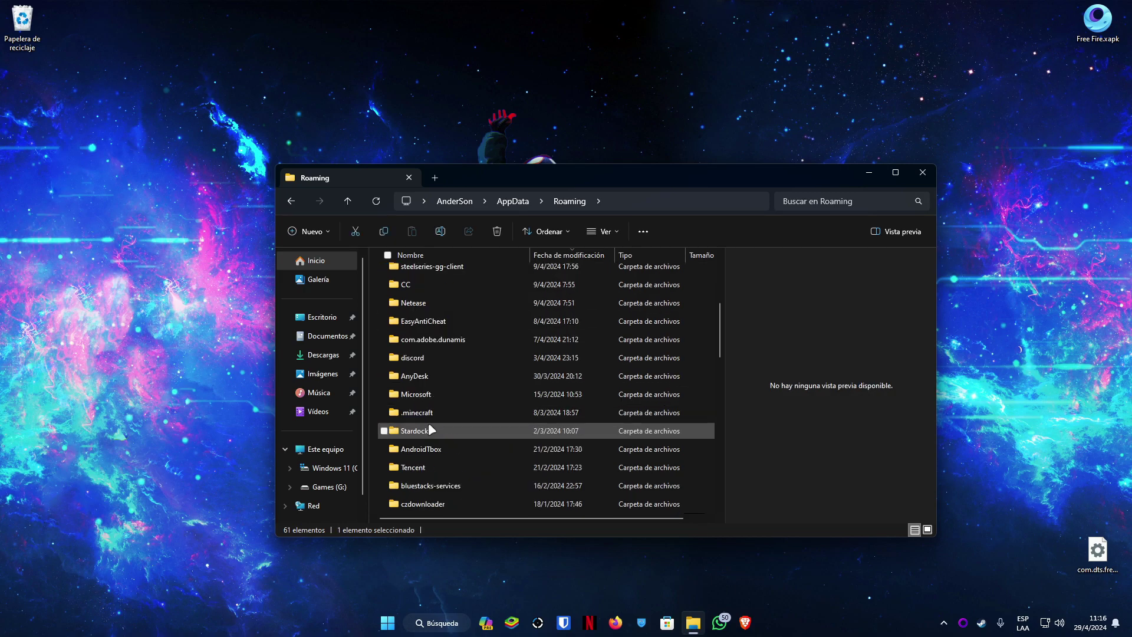
pyautogui.scroll(-5, 429, 424)
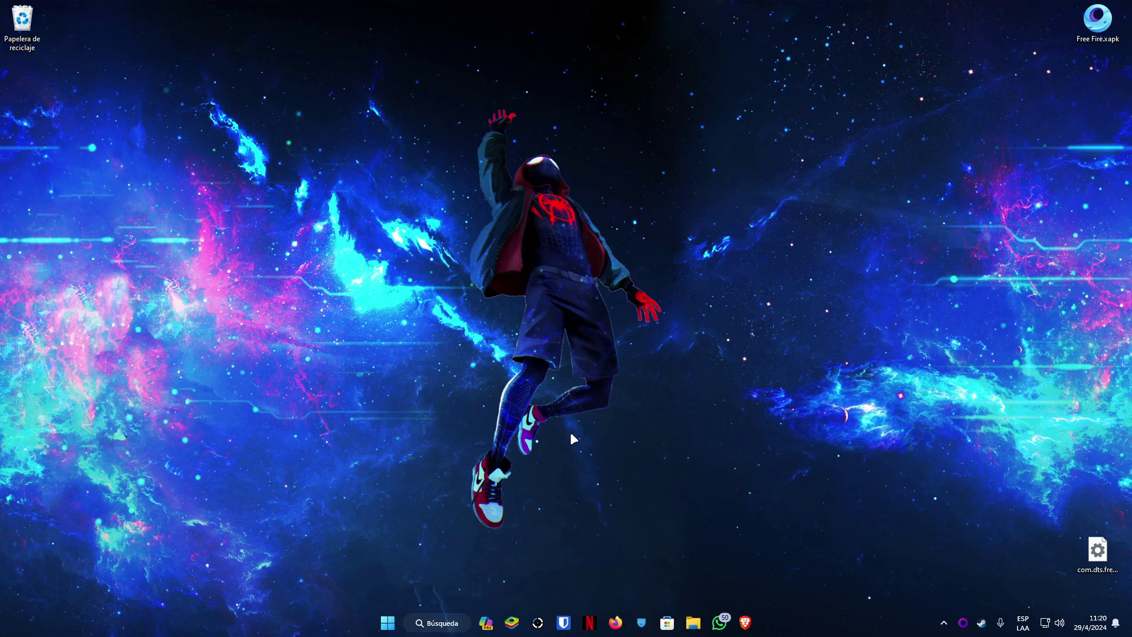
# - Open the Registry Editor (Editor del Registro) and collapse the HKEY_USERS branch in the key tree
pyautogui.press('super')
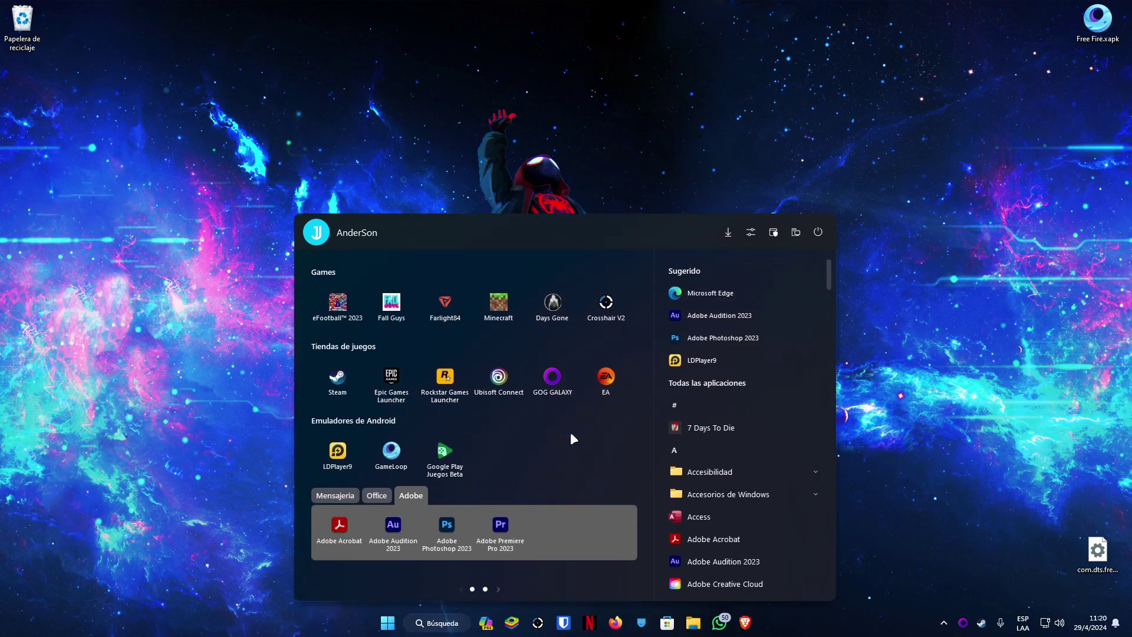
pyautogui.write('editor de')
pyautogui.press('Return')
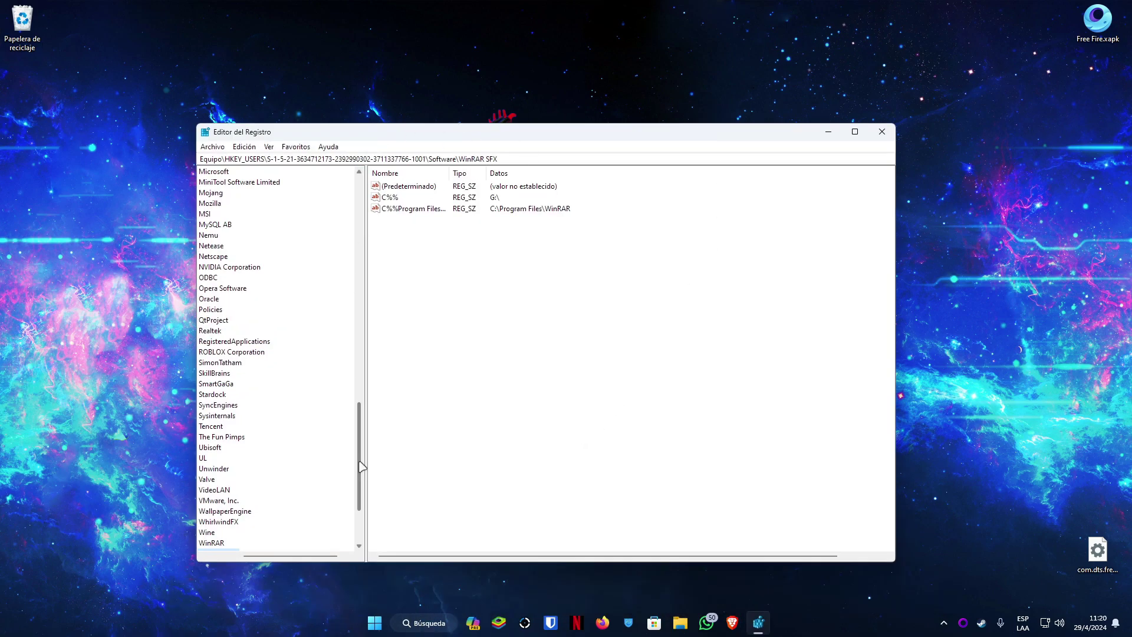
pyautogui.moveTo(361, 466); pyautogui.dragTo(368, 196)
pyautogui.moveTo(269, 556); pyautogui.dragTo(233, 556)
pyautogui.click(213, 214)
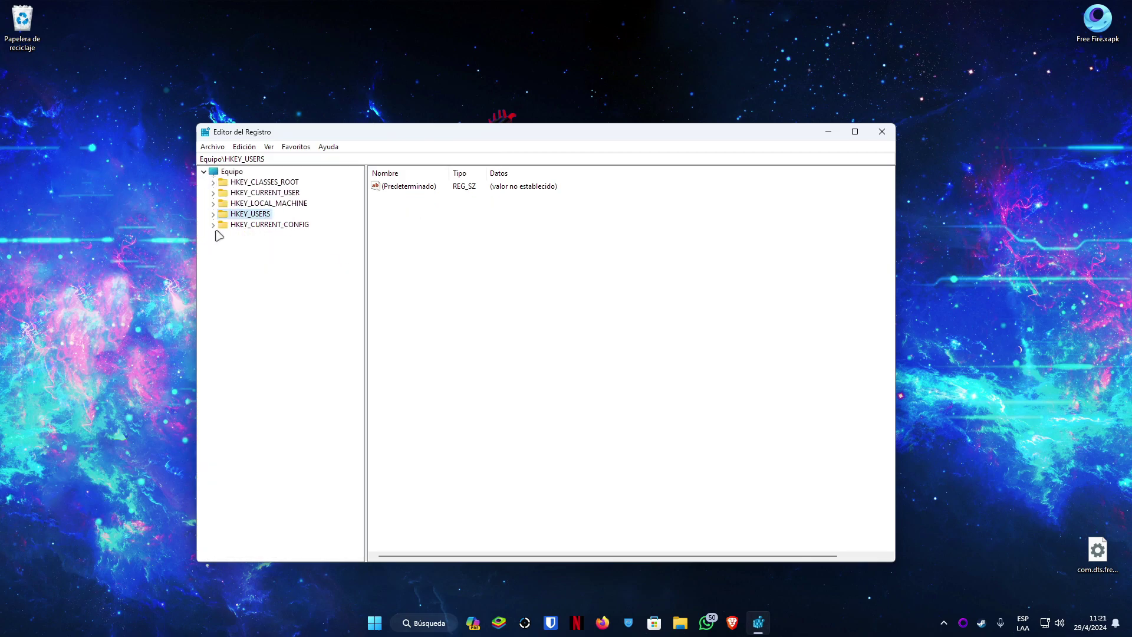
# - Run regedit from the Run dialog to bring up the Registry Editor
pyautogui.click(238, 183)
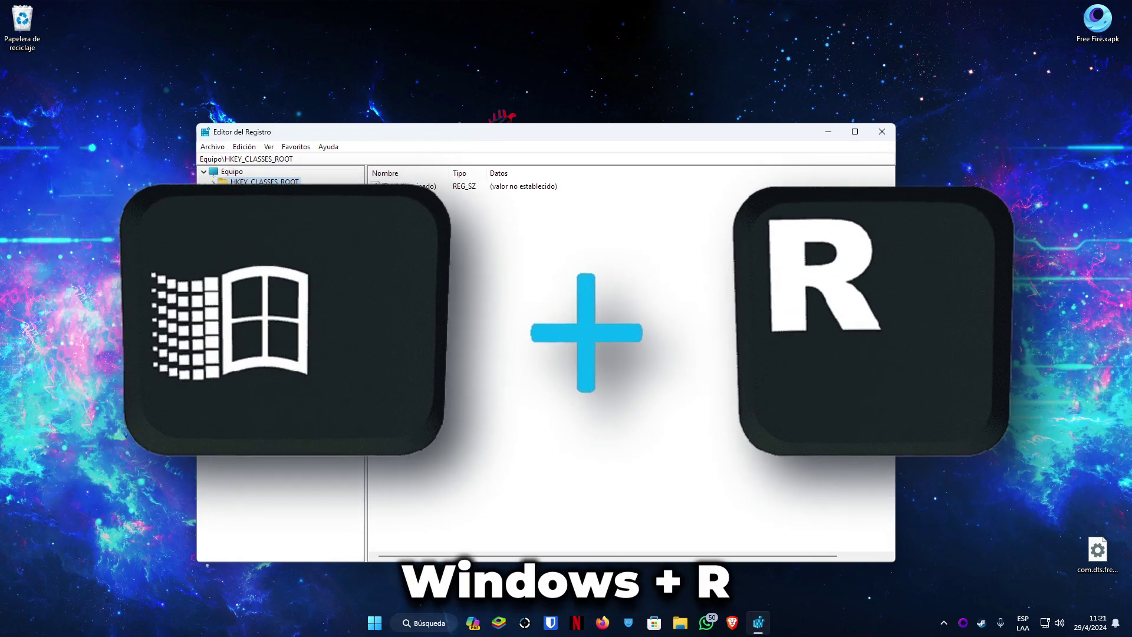
pyautogui.press('super+r')
pyautogui.moveTo(135, 504); pyautogui.dragTo(551, 308)
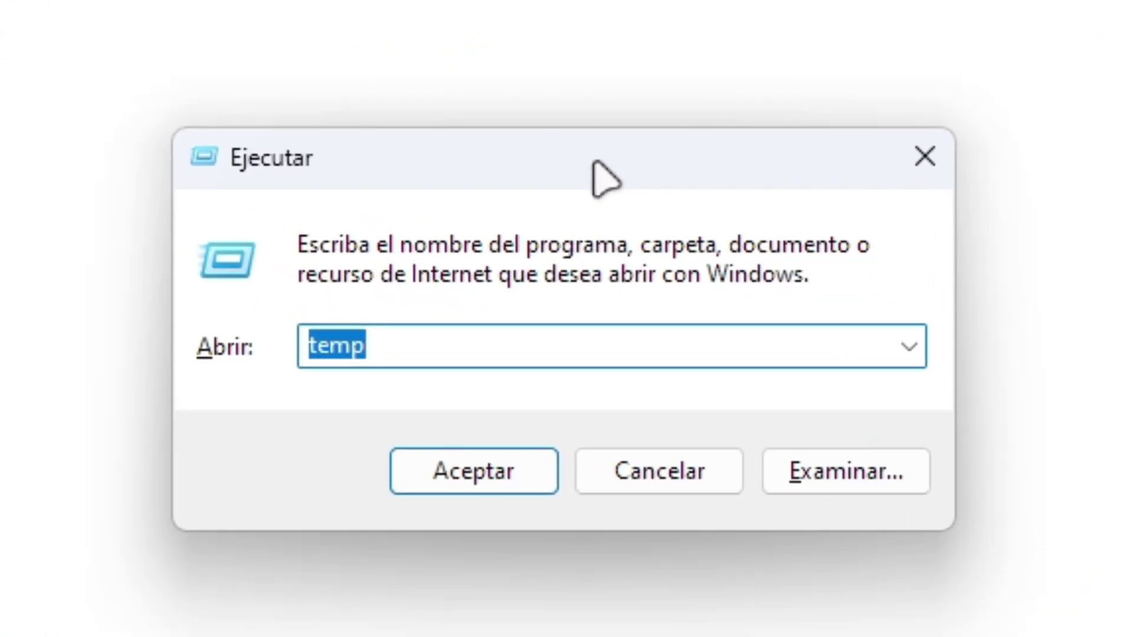
pyautogui.write('regedi')
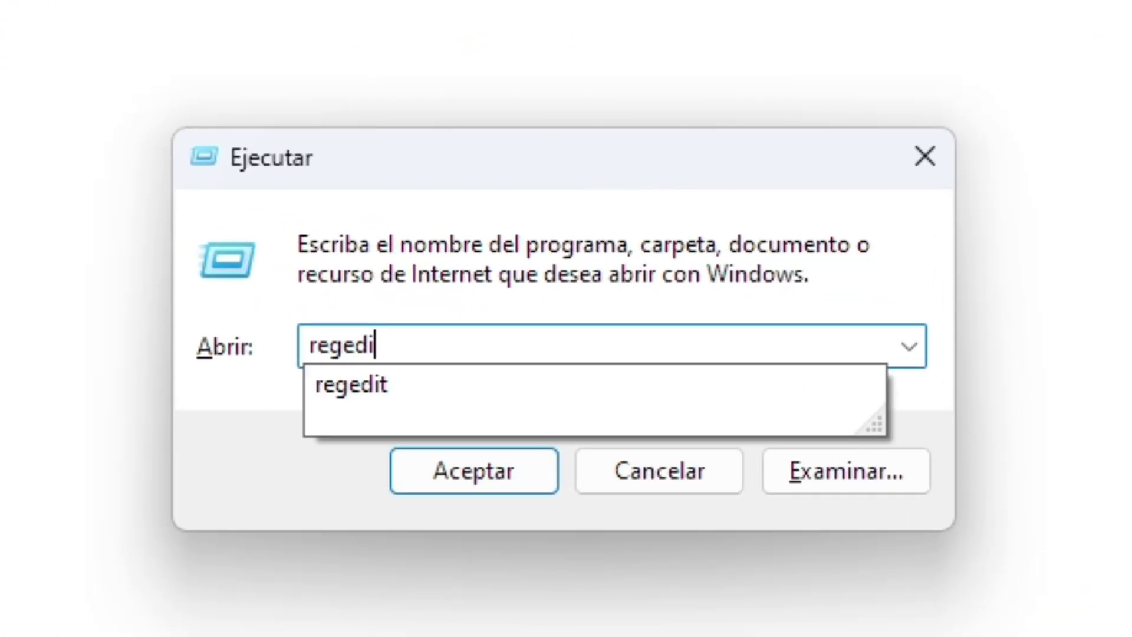
pyautogui.write('t')
pyautogui.press('Return')
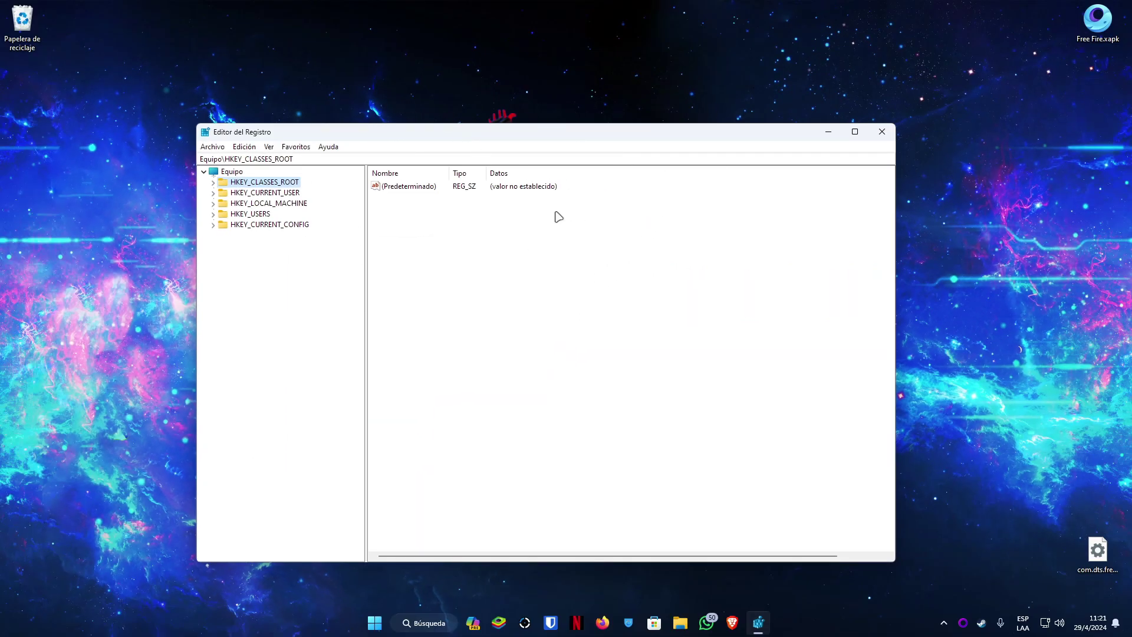
# - Expand HKEY_CURRENT_USER and its Software key in the registry tree
pyautogui.click(263, 193)
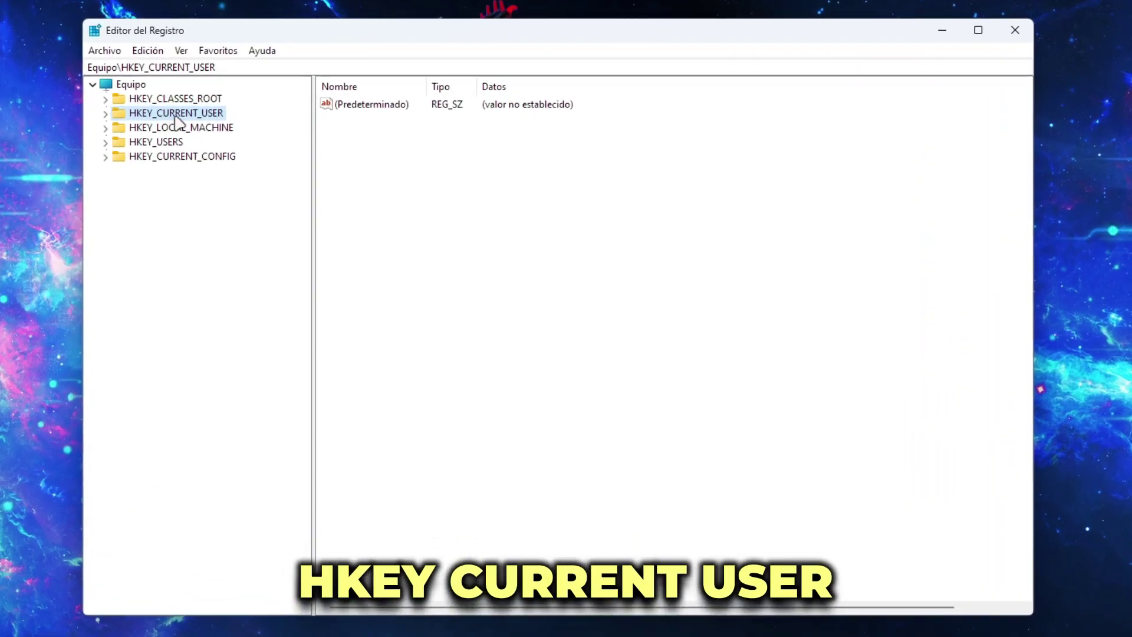
pyautogui.click(155, 130)
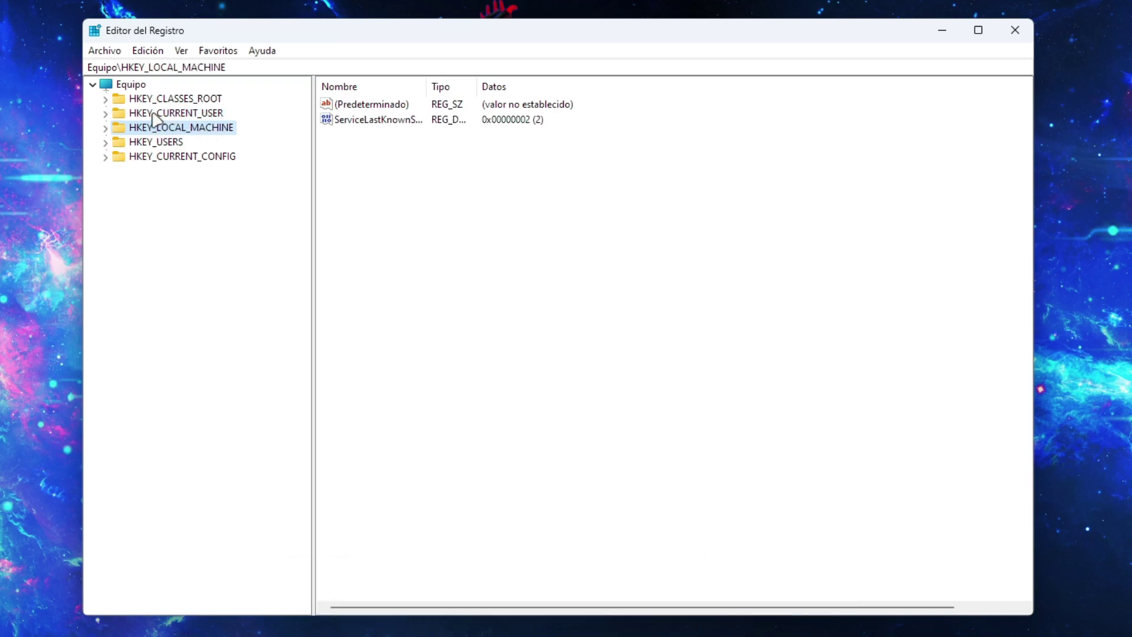
pyautogui.click(130, 115)
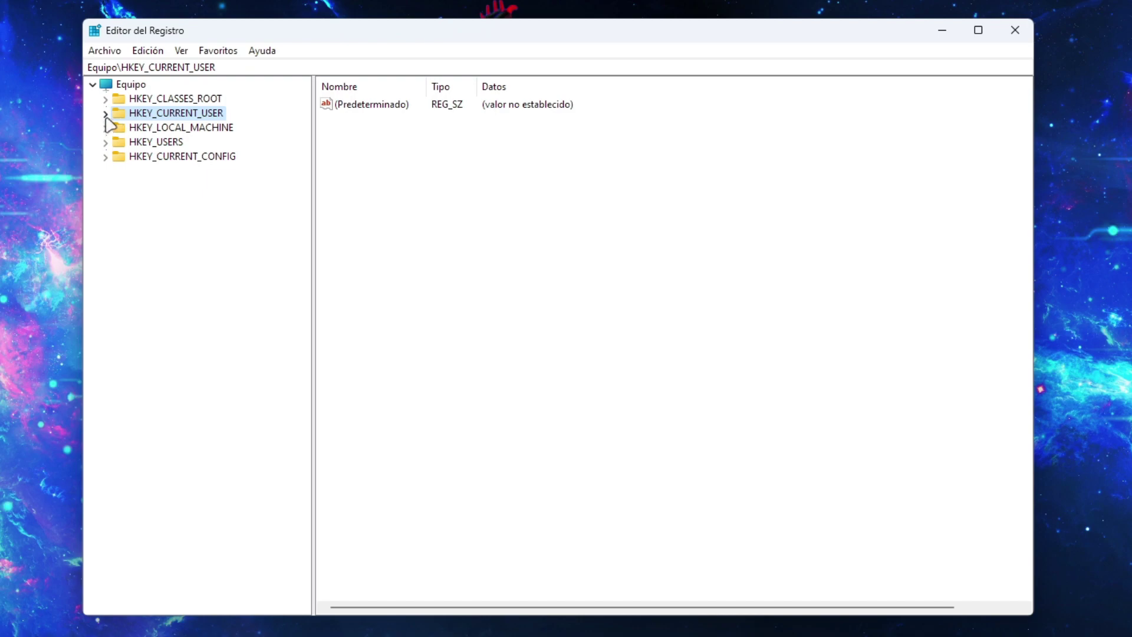
pyautogui.click(105, 113)
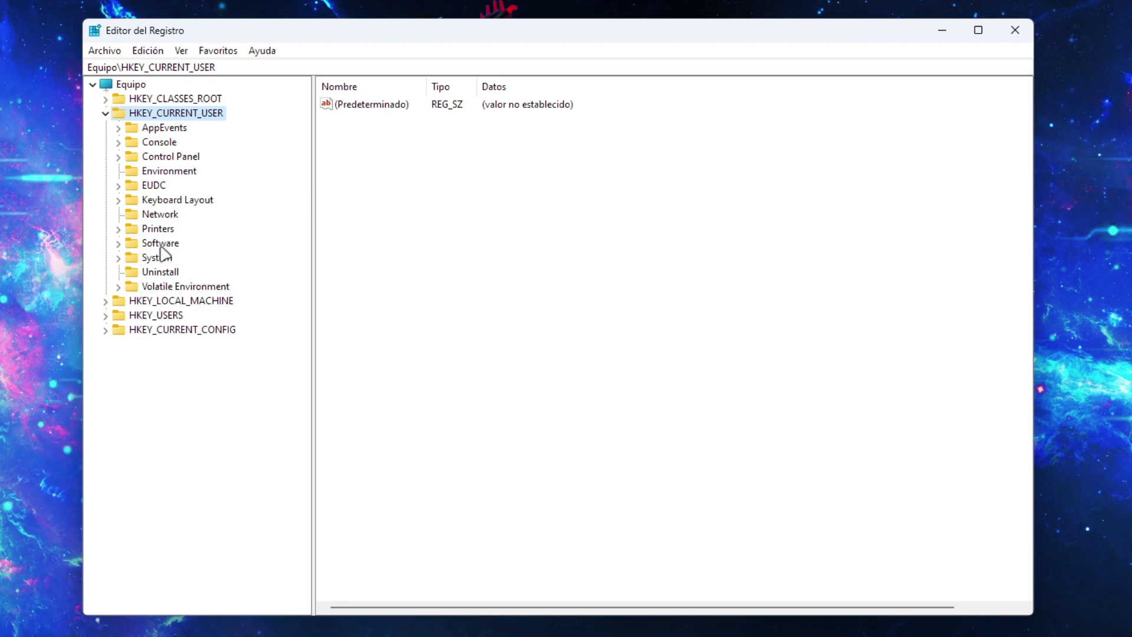
pyautogui.click(118, 243)
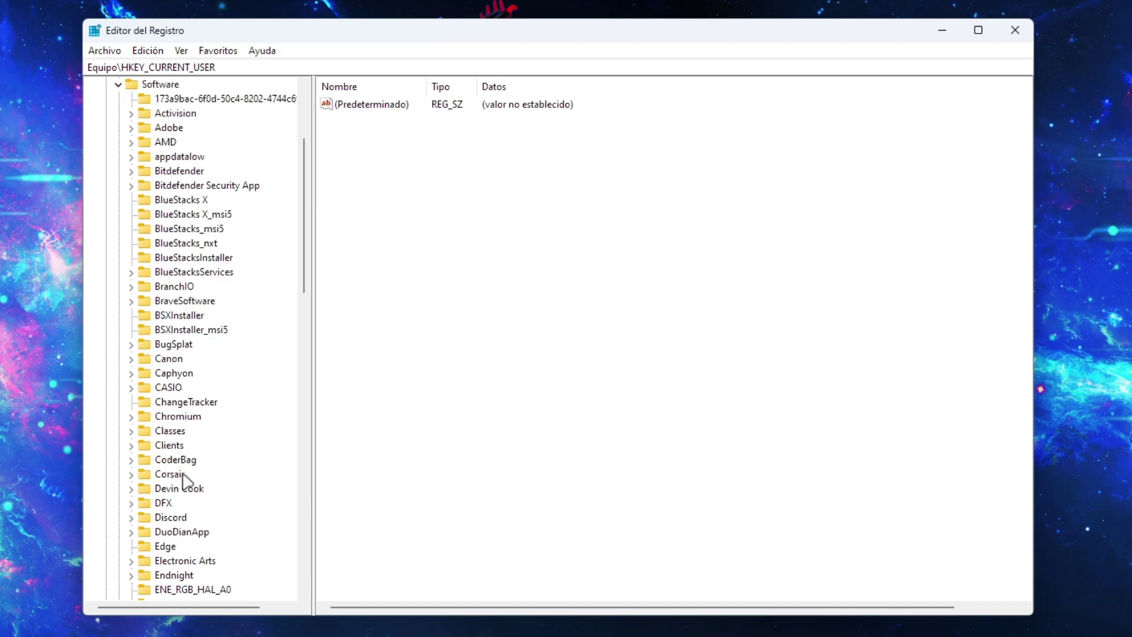
# - Locate the SmartGaGa key under HKEY_CURRENT_USER\Software and inspect the values of its ProjectTitan subkey
pyautogui.scroll(-12, 184, 481)
pyautogui.scroll(-5, 184, 480)
pyautogui.scroll(-5, 185, 480)
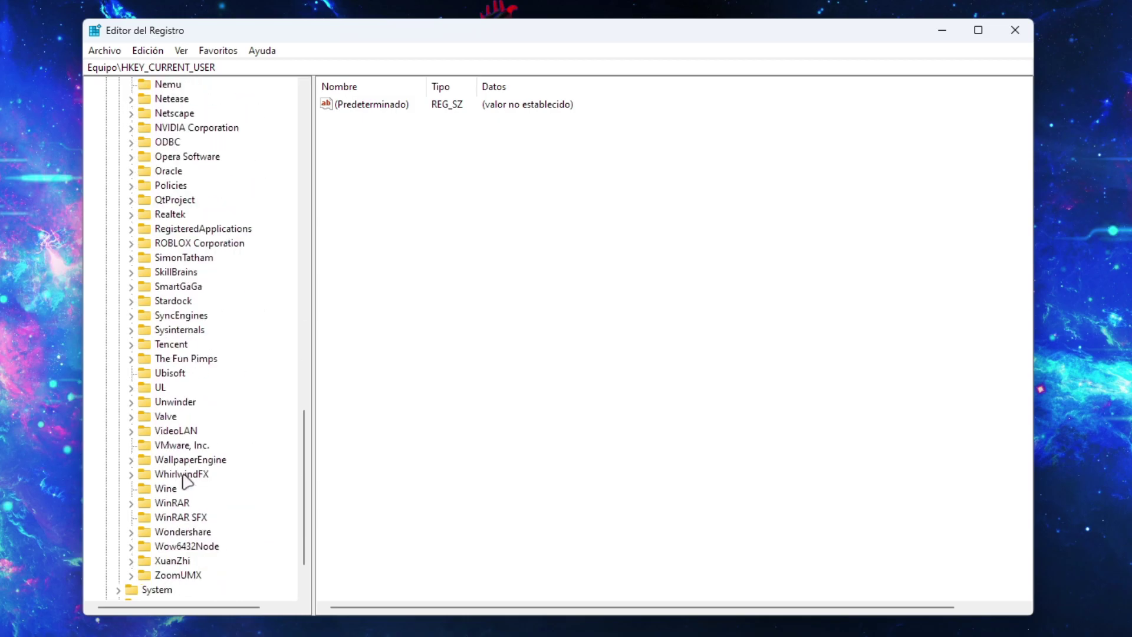
pyautogui.scroll(1, 184, 388)
pyautogui.click(179, 289)
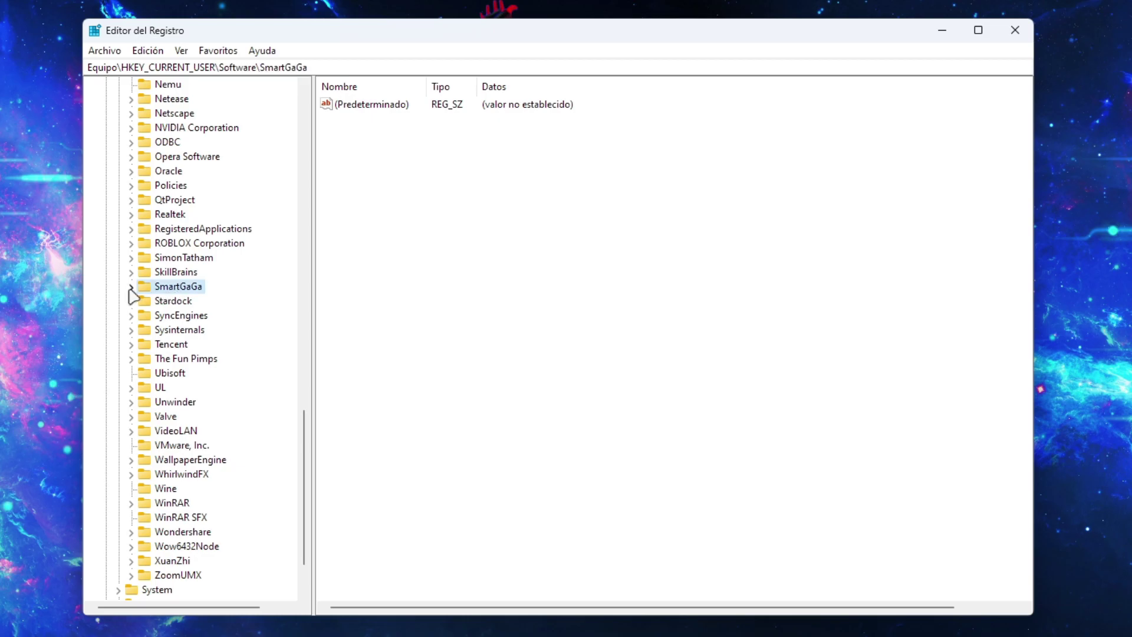
pyautogui.click(131, 288)
pyautogui.click(188, 302)
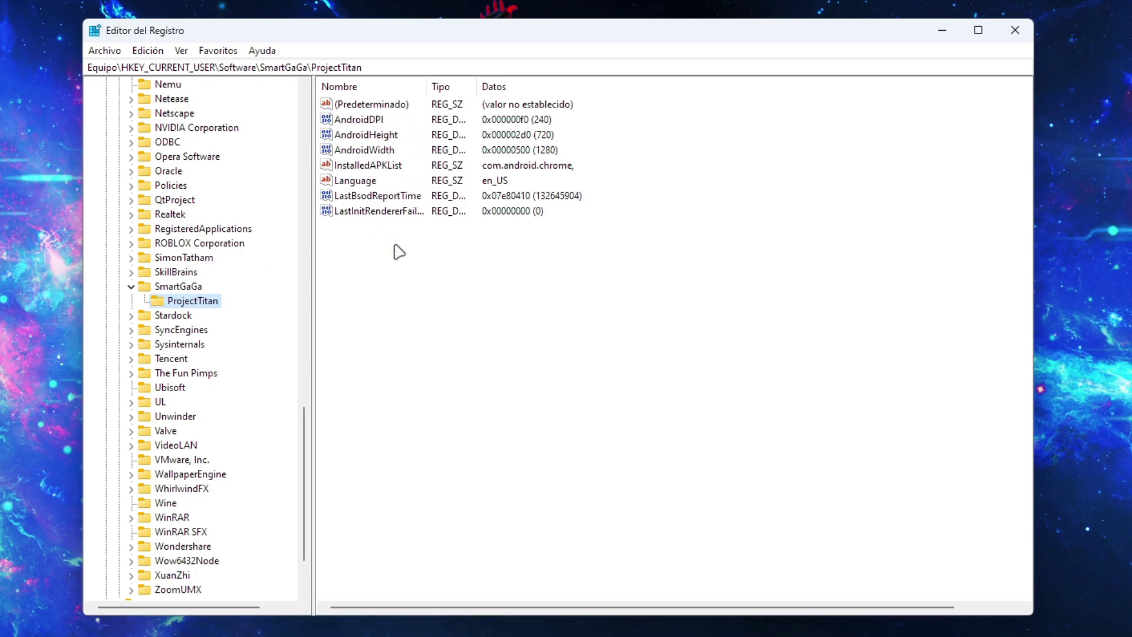
# - Delete the SmartGaGa key with all its subkeys from HKEY_CURRENT_USER\Software and confirm the deletion
pyautogui.click(175, 287)
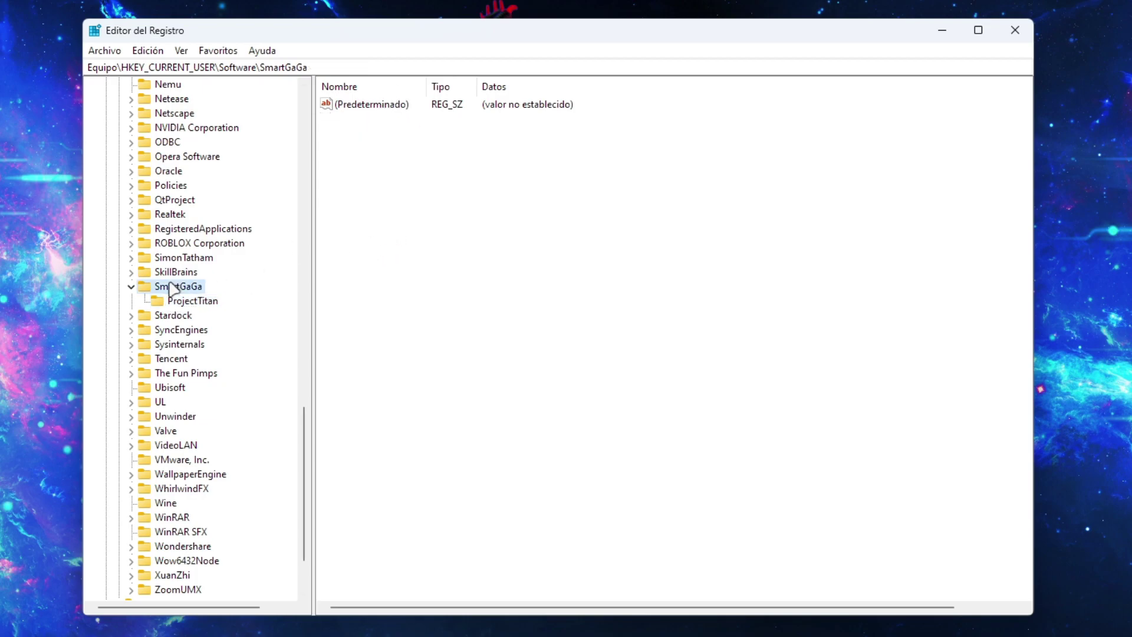
pyautogui.rightClick(173, 289)
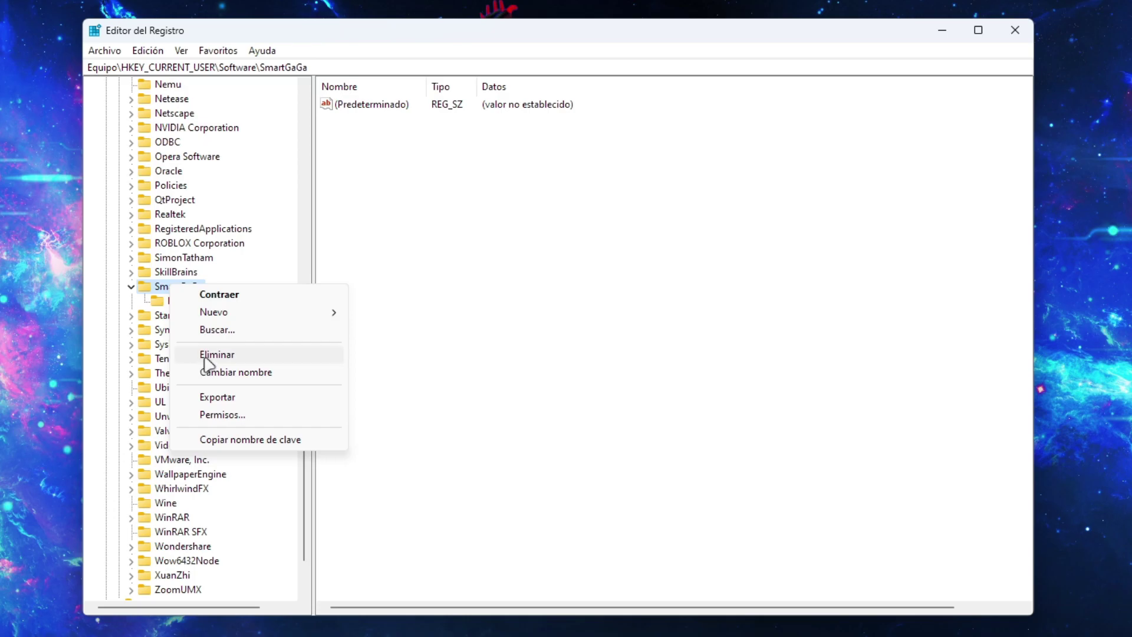
pyautogui.click(246, 356)
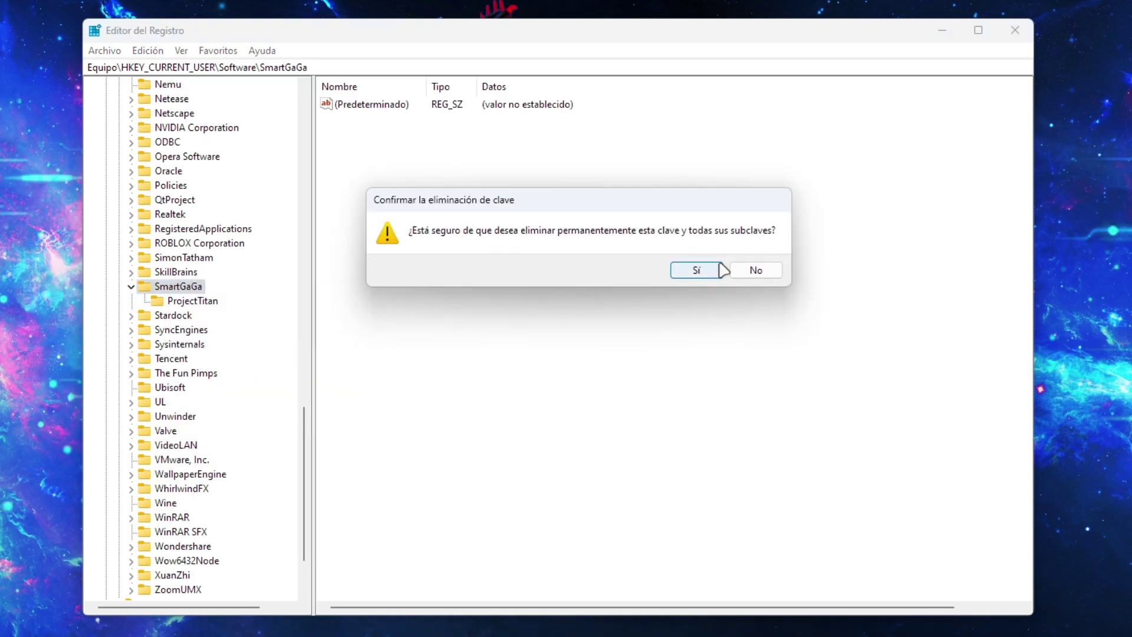
pyautogui.click(696, 270)
# - Collapse the HKEY_CURRENT_USER branch and expand HKEY_LOCAL_MACHINE\SOFTWARE
pyautogui.click(184, 258)
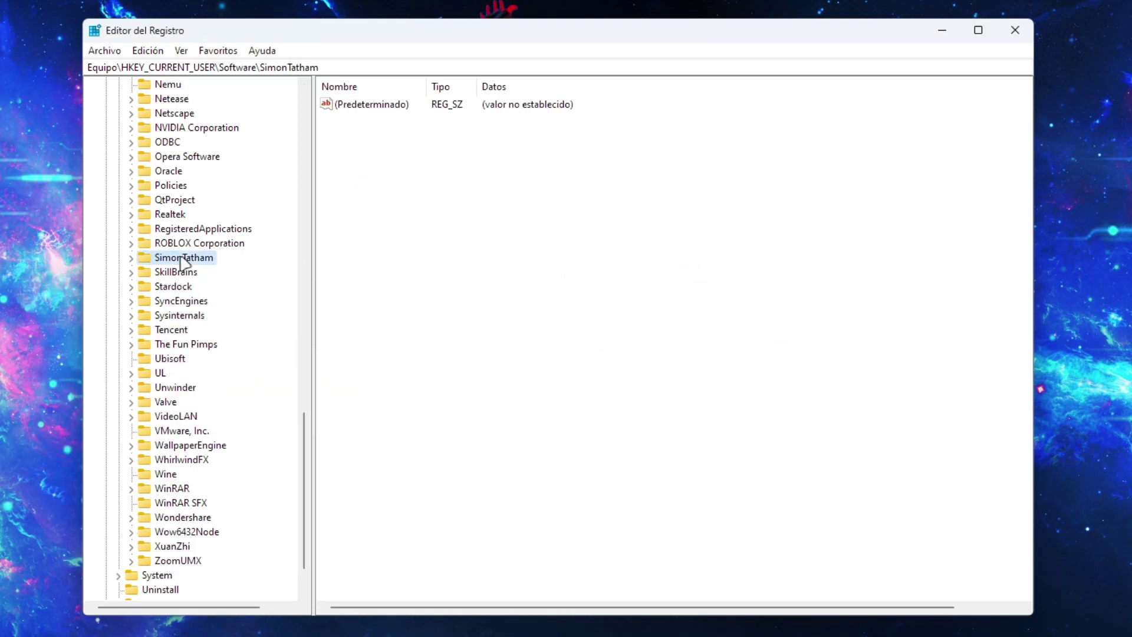
pyautogui.scroll(14, 184, 263)
pyautogui.scroll(11, 184, 264)
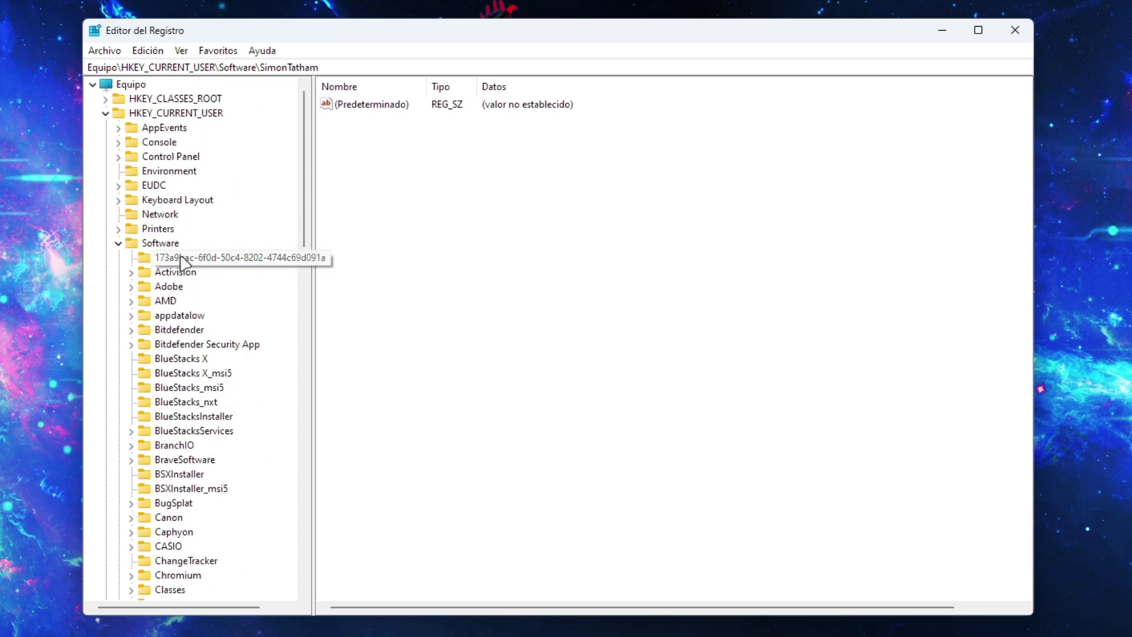
pyautogui.click(105, 113)
pyautogui.click(136, 129)
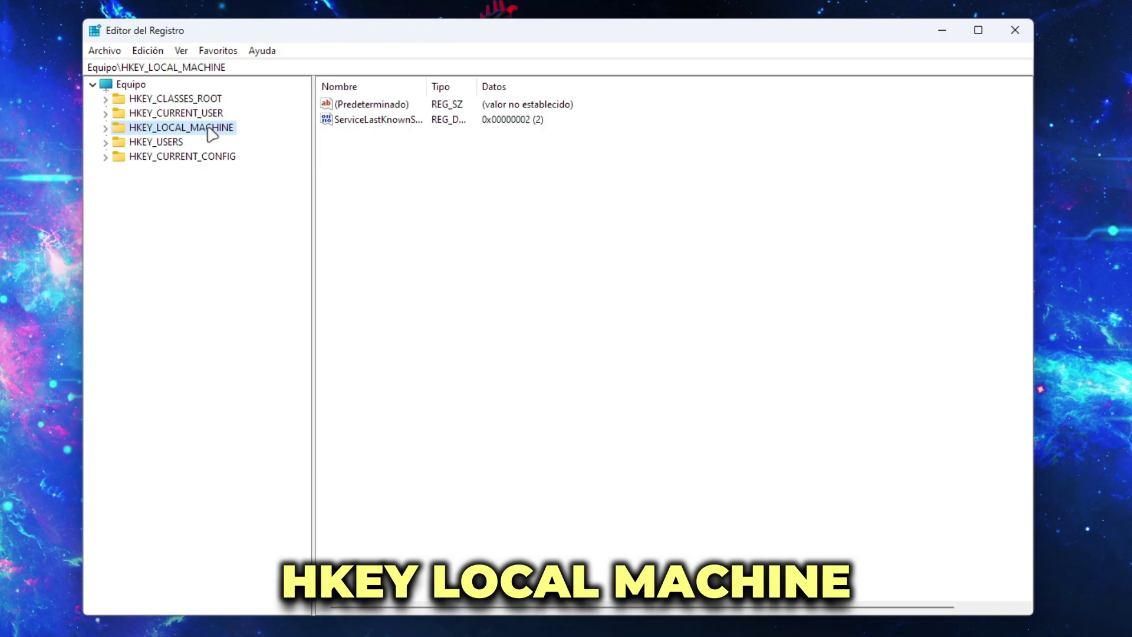
pyautogui.click(105, 128)
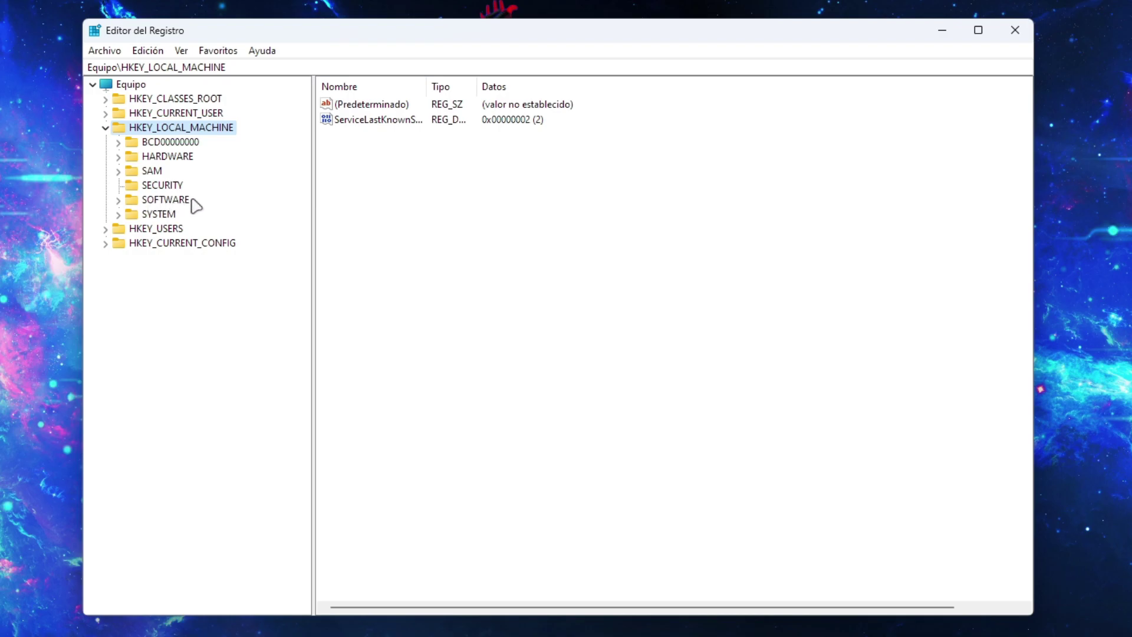
pyautogui.click(118, 201)
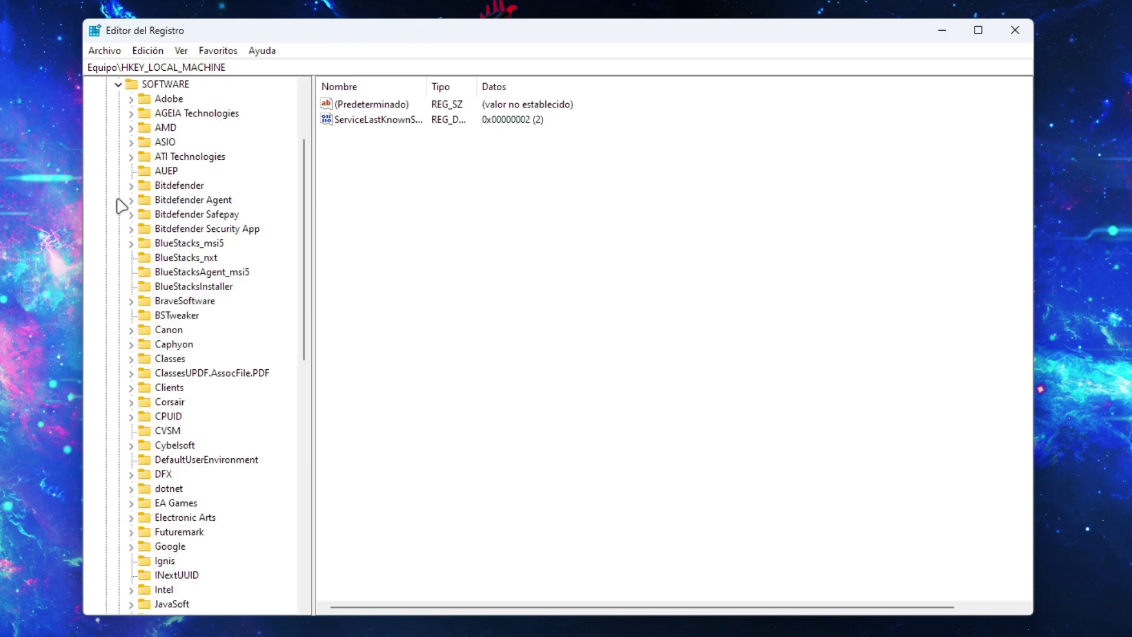
# - Check the keys under HKEY_LOCAL_MACHINE\SOFTWARE for a SmartGaGa entry, and collapse the HKEY_LOCAL_MACHINE branch
pyautogui.scroll(-7, 157, 248)
pyautogui.scroll(-6, 159, 351)
pyautogui.click(162, 344)
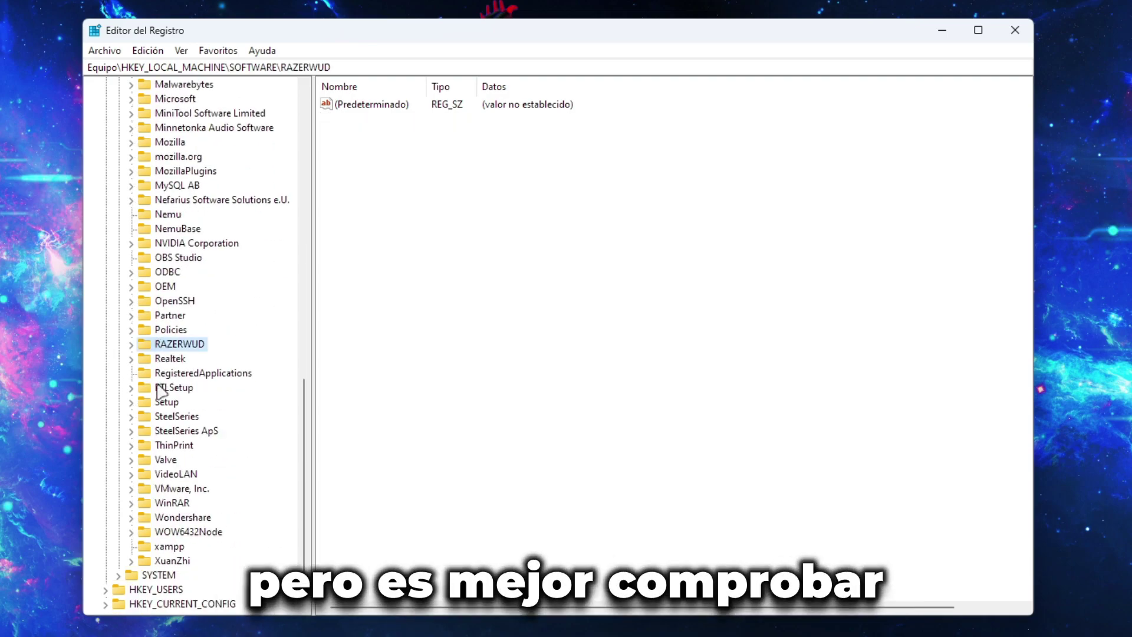
pyautogui.scroll(20, 171, 478)
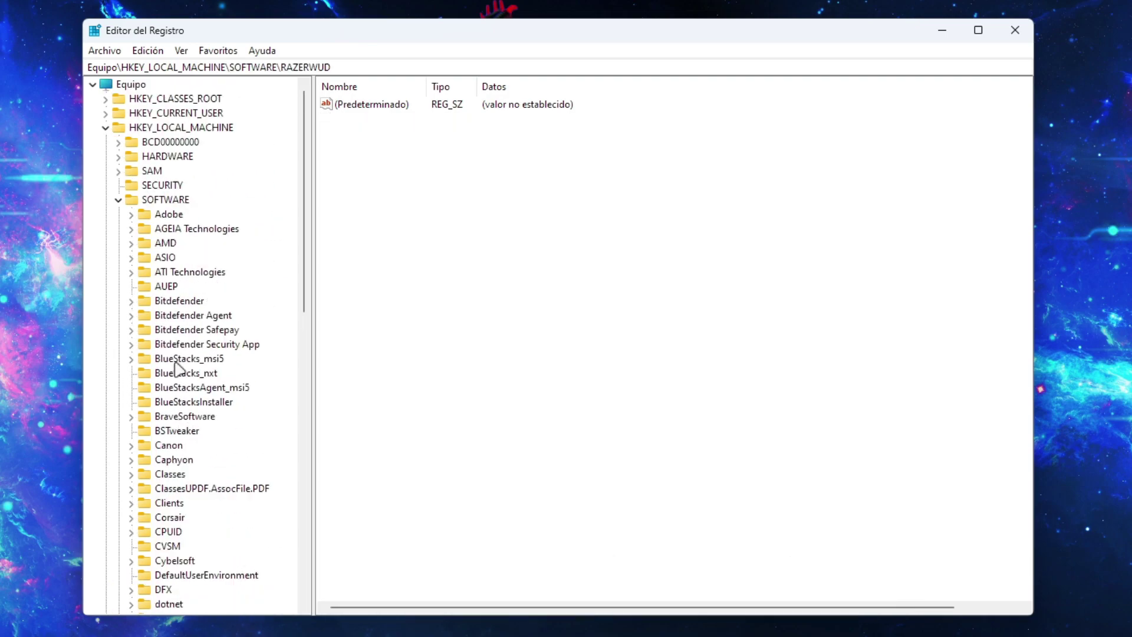
pyautogui.click(105, 127)
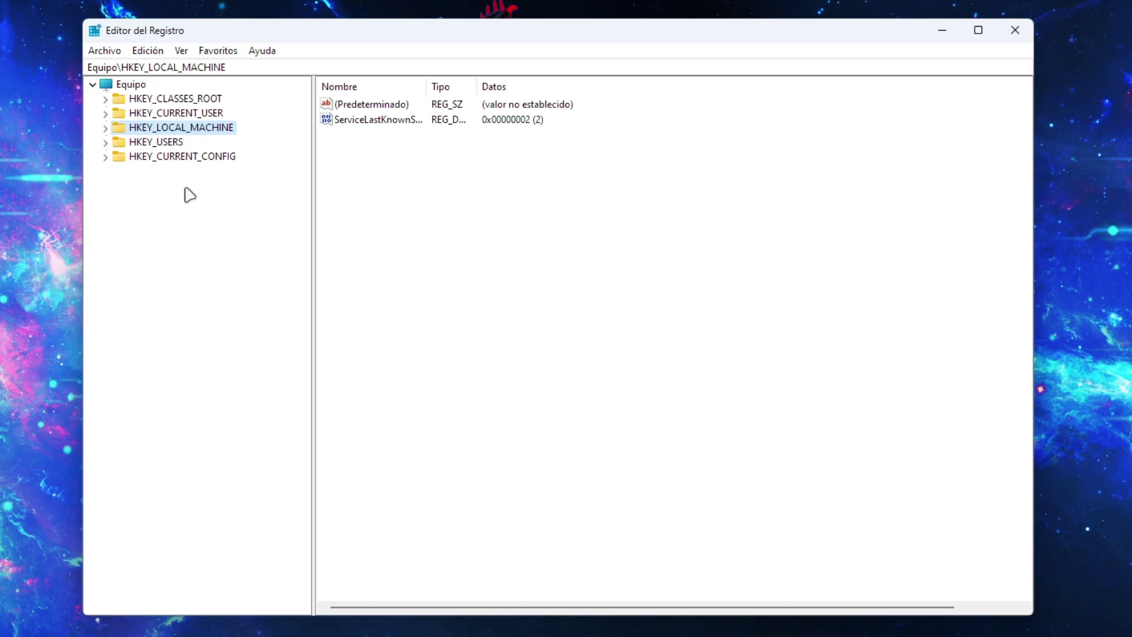
# - Search the registry for smartgaga in keys, values and data
pyautogui.click(144, 56)
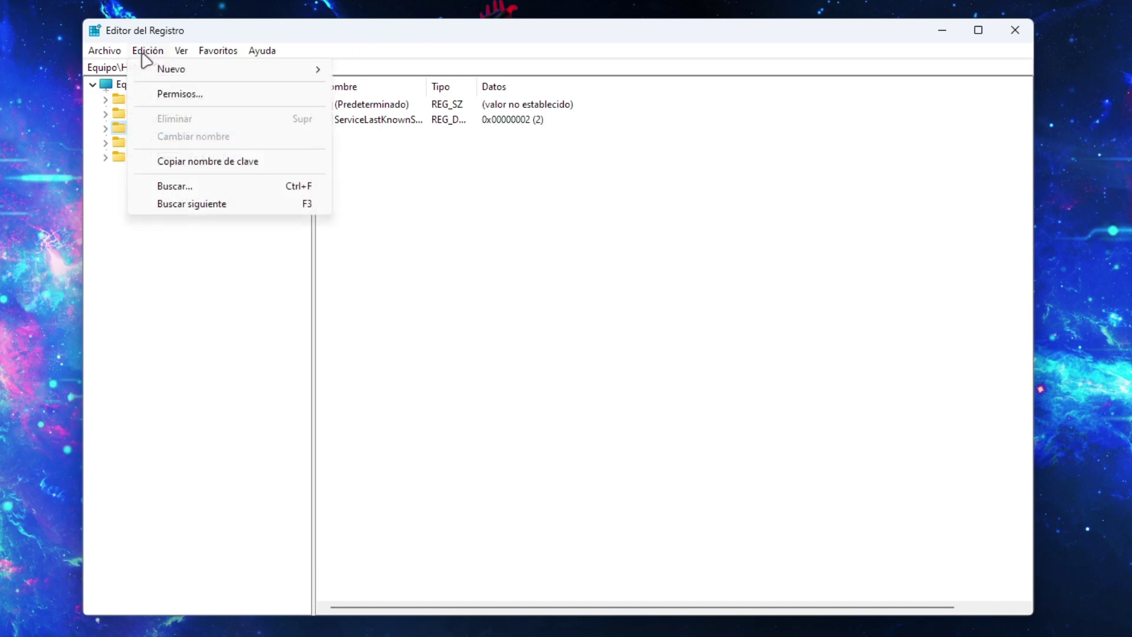
pyautogui.click(236, 187)
pyautogui.moveTo(307, 100); pyautogui.dragTo(590, 239)
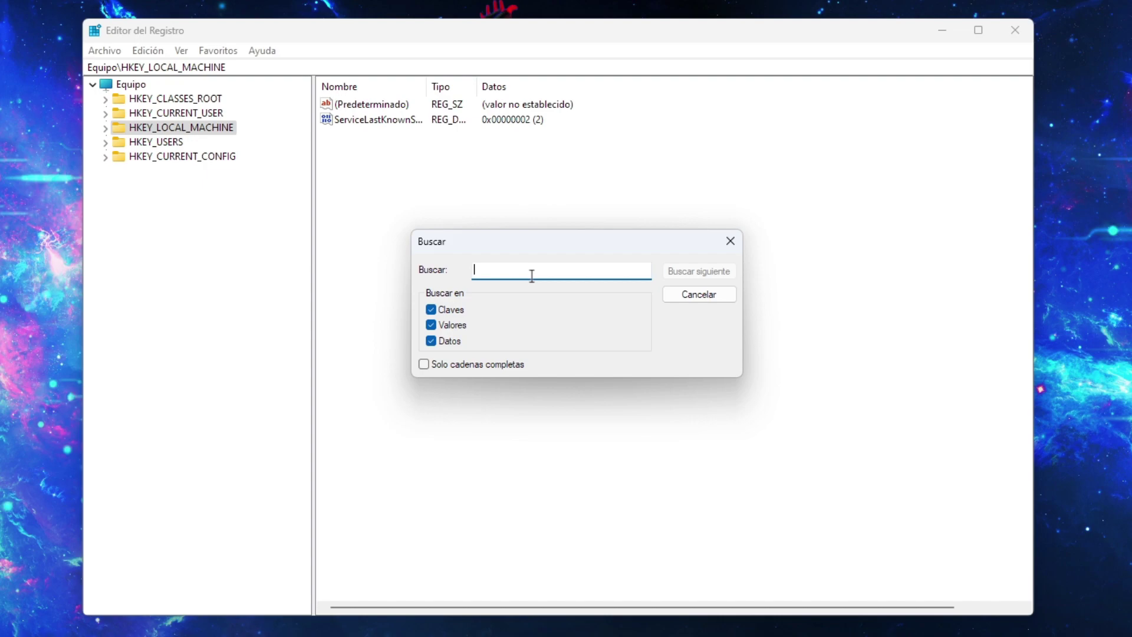
pyautogui.write('smartgaga')
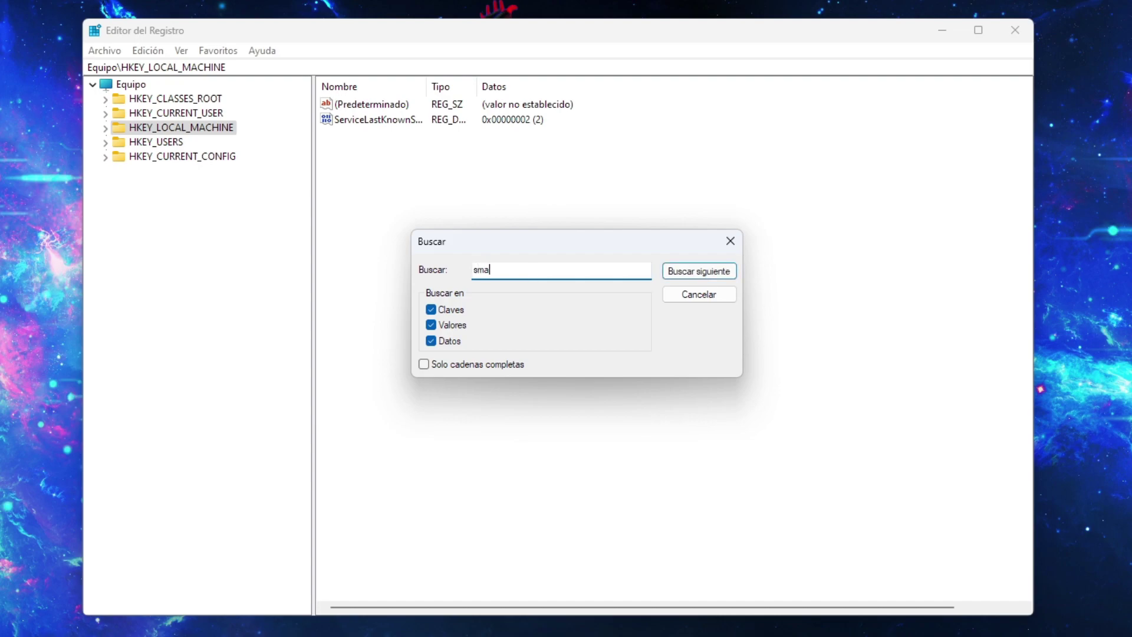
pyautogui.click(700, 271)
pyautogui.moveTo(217, 101); pyautogui.dragTo(494, 216)
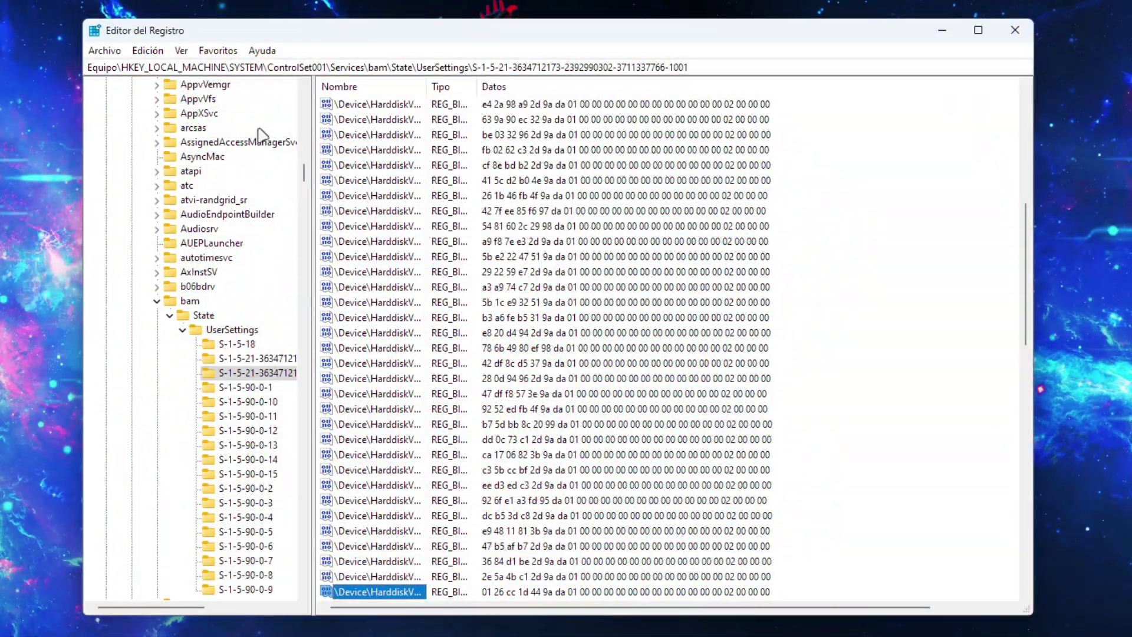
# - Widen the name column and try to delete the SmartGaGa A.1 ProjectTitan.exe value under bam\State\UserSettings
pyautogui.scroll(-6, 816, 348)
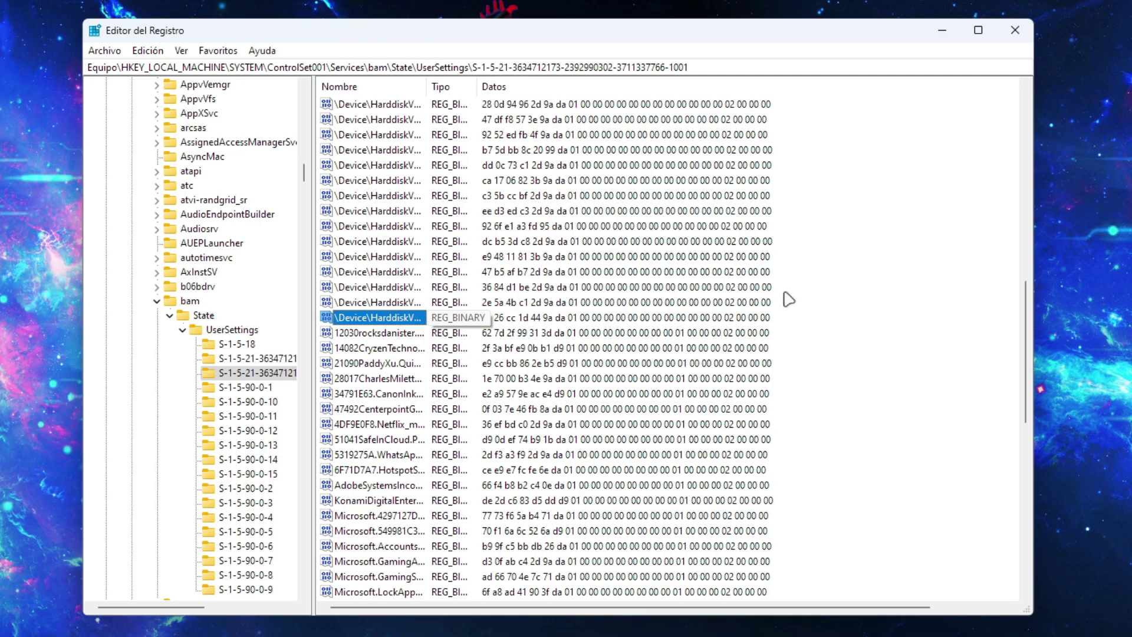
pyautogui.moveTo(428, 86); pyautogui.dragTo(837, 143)
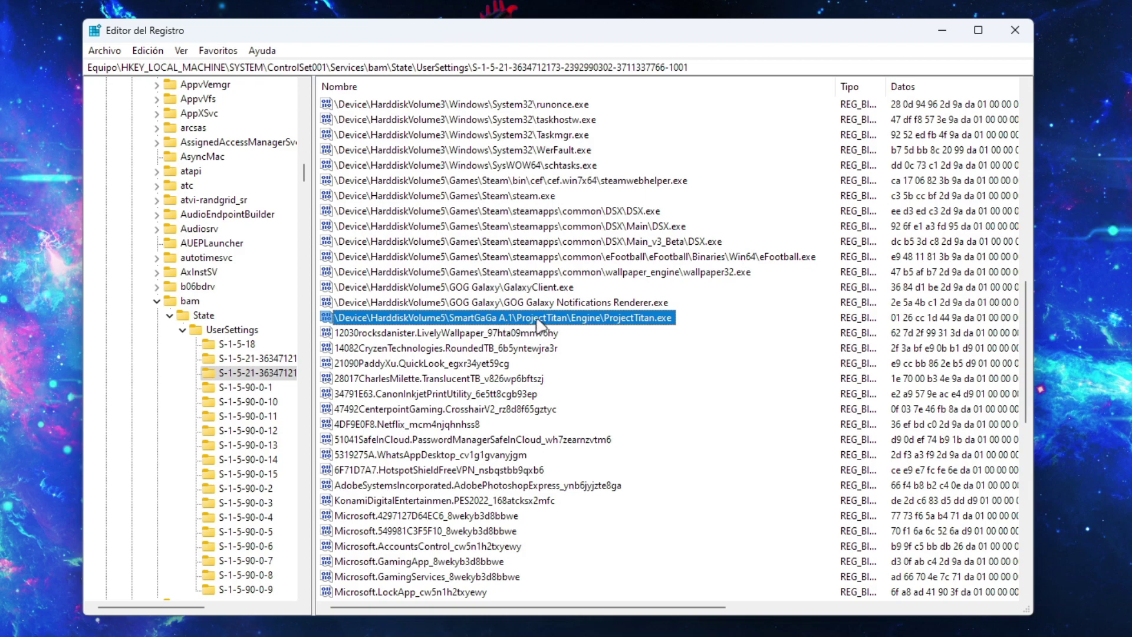
pyautogui.rightClick(397, 319)
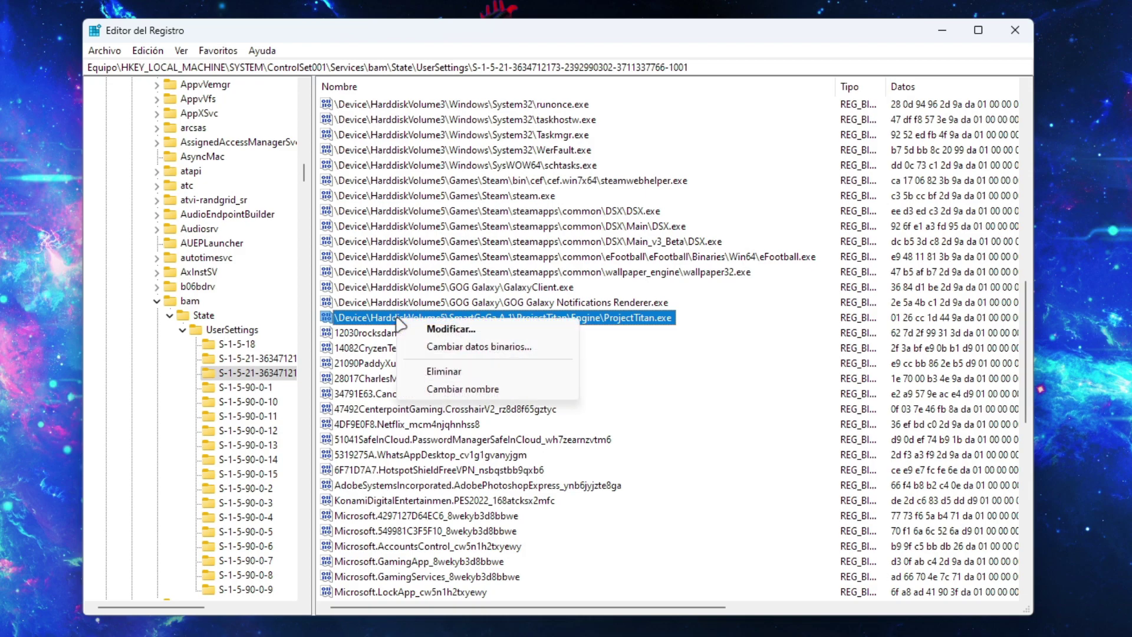
pyautogui.click(442, 371)
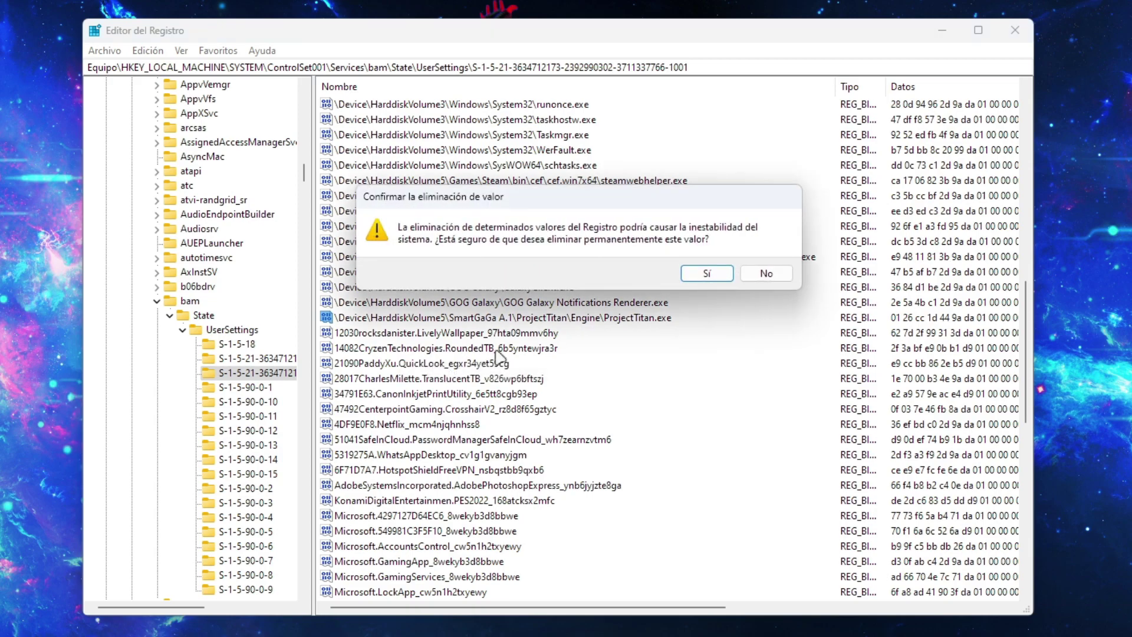
pyautogui.click(710, 277)
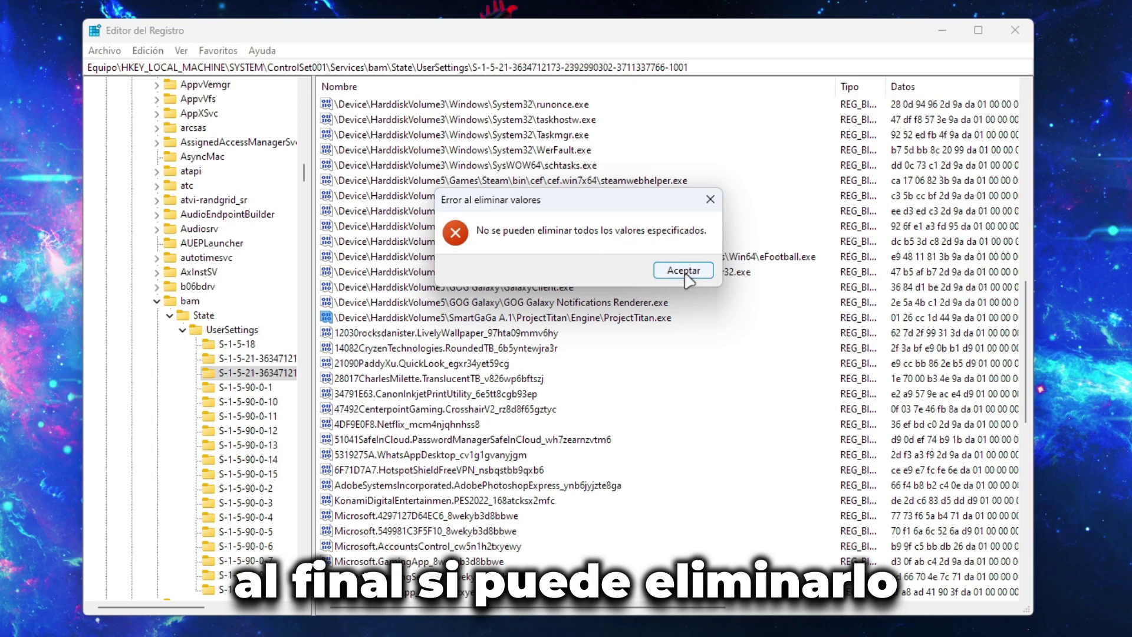
pyautogui.click(686, 272)
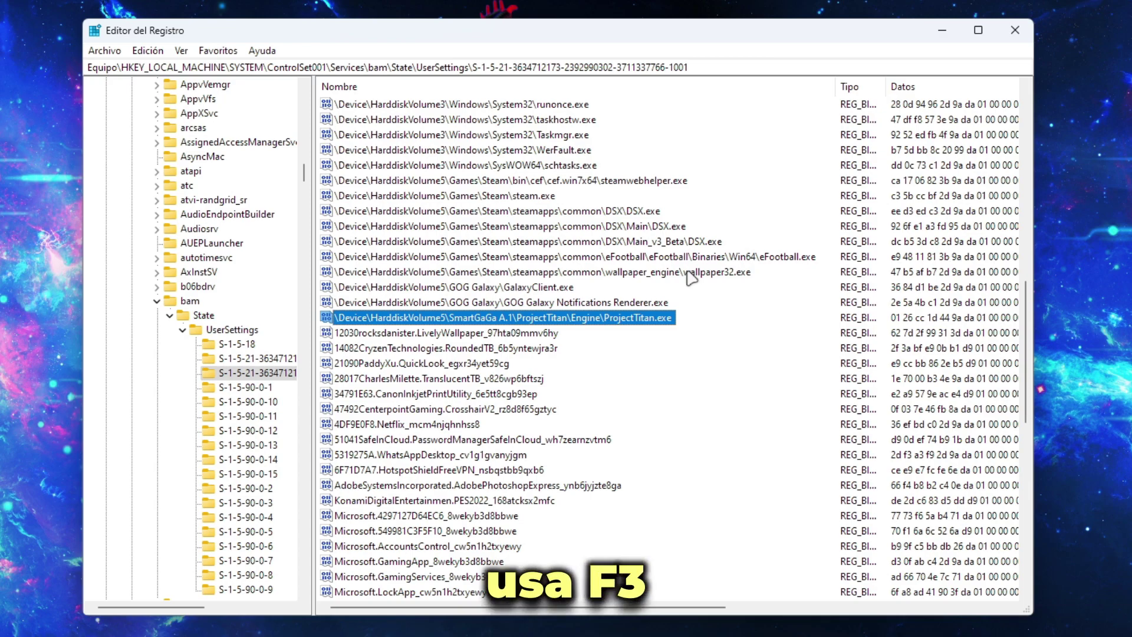
# - Find the next smartgaga match and delete the TCP Query User value for projecttitan.exe from FirewallRules
pyautogui.press('F3')
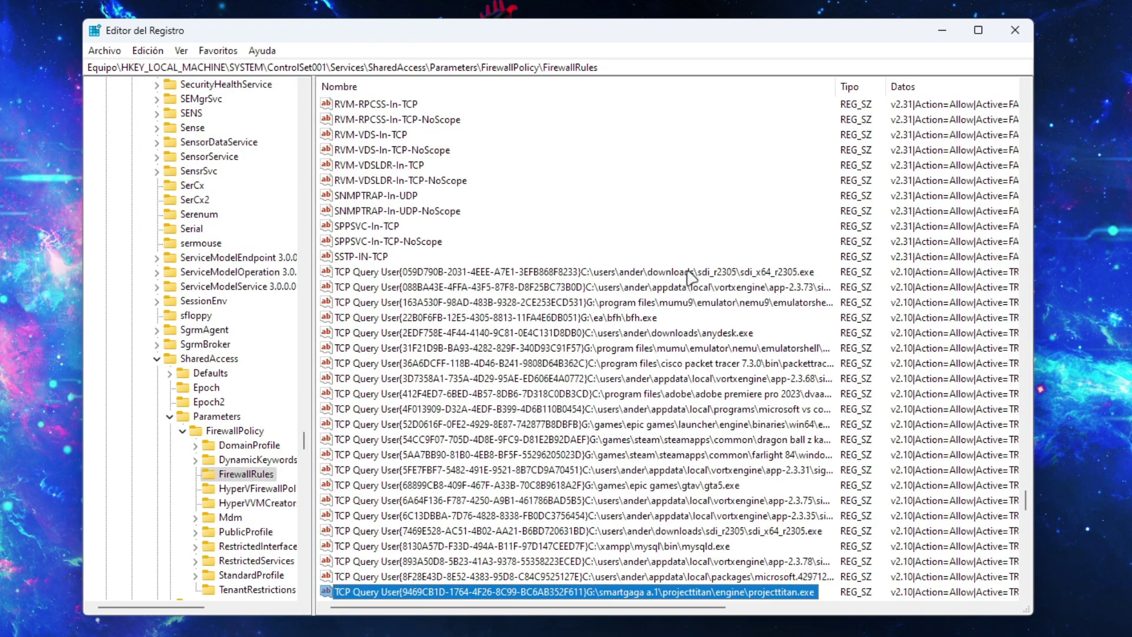
pyautogui.scroll(-3, 691, 274)
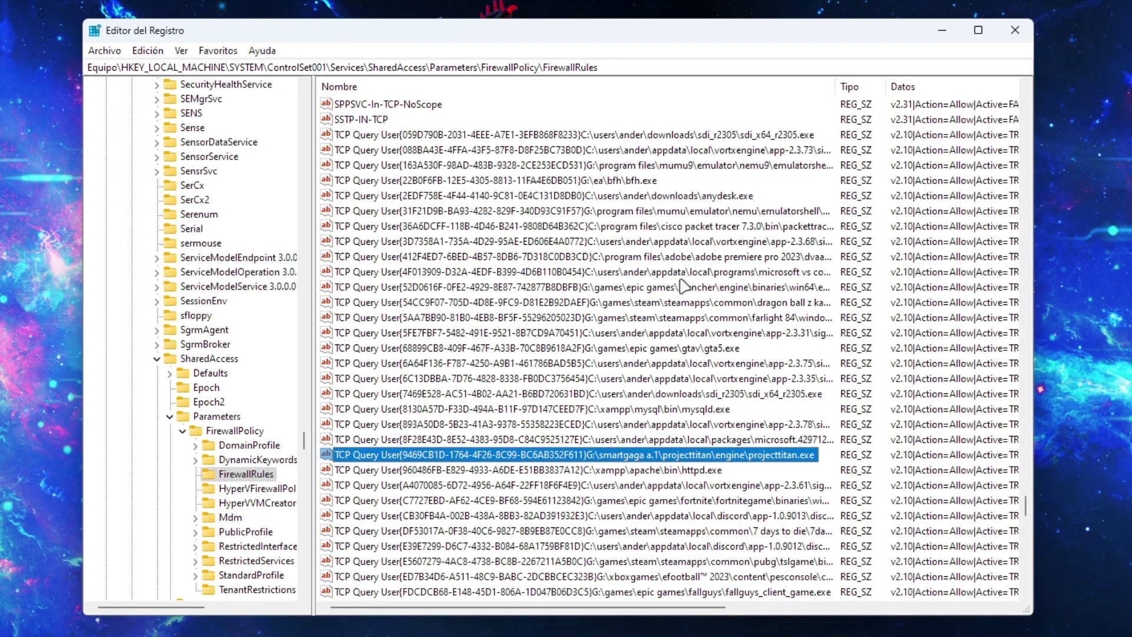
pyautogui.rightClick(604, 455)
pyautogui.click(651, 507)
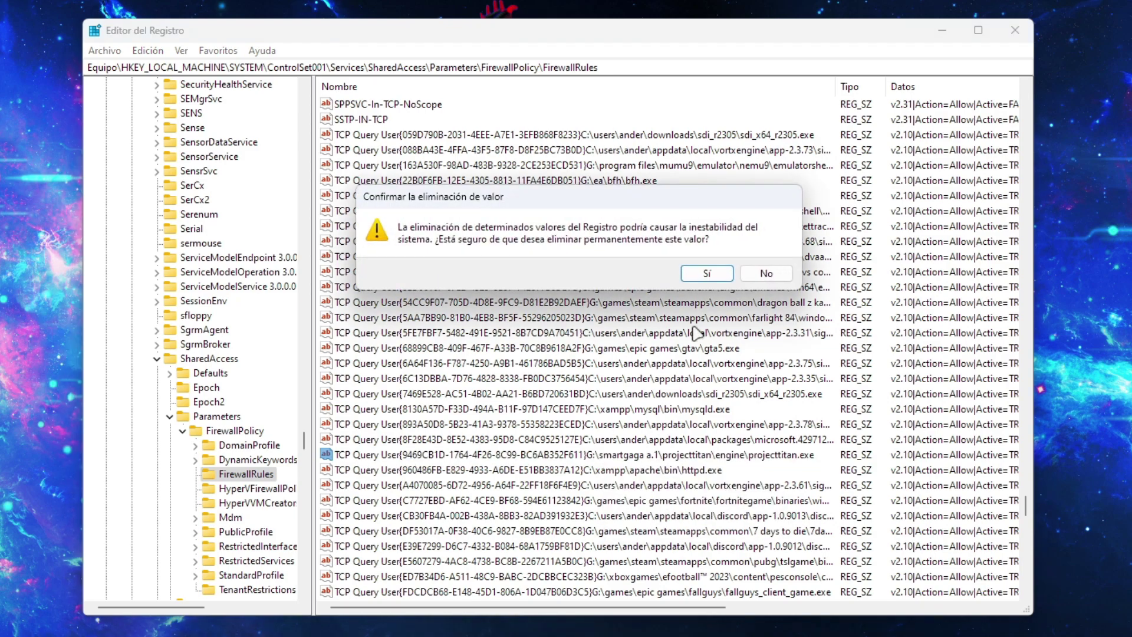
pyautogui.click(707, 273)
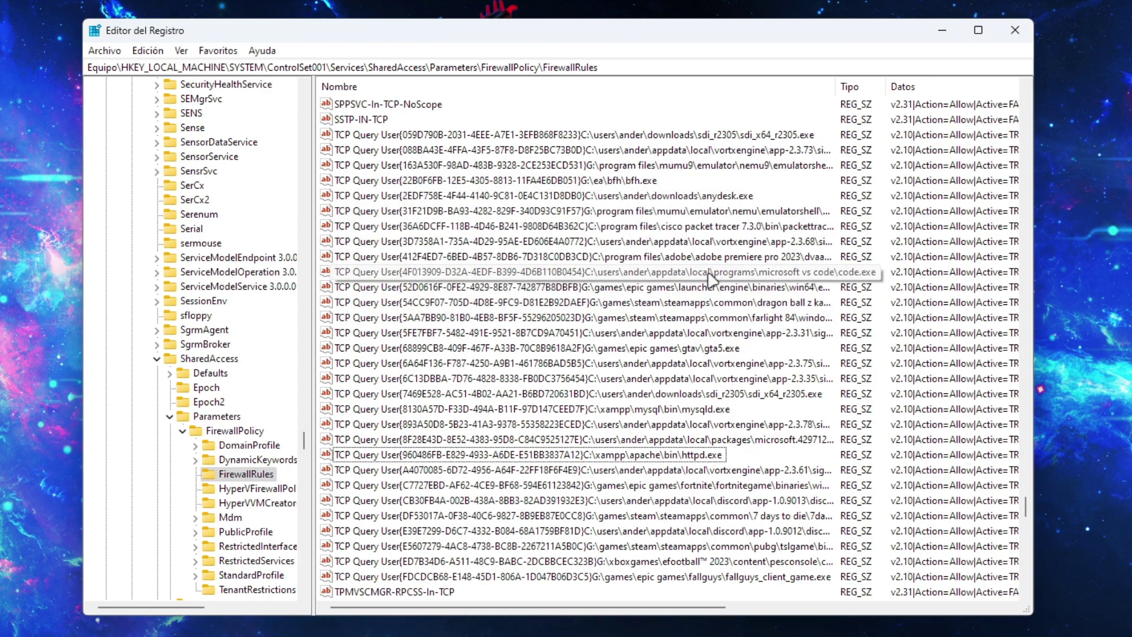
# - Continue through the remaining smartgaga matches, starting with the UDP Query User firewall rule, until the registry search ends, and dismiss the notice
pyautogui.press('F3')
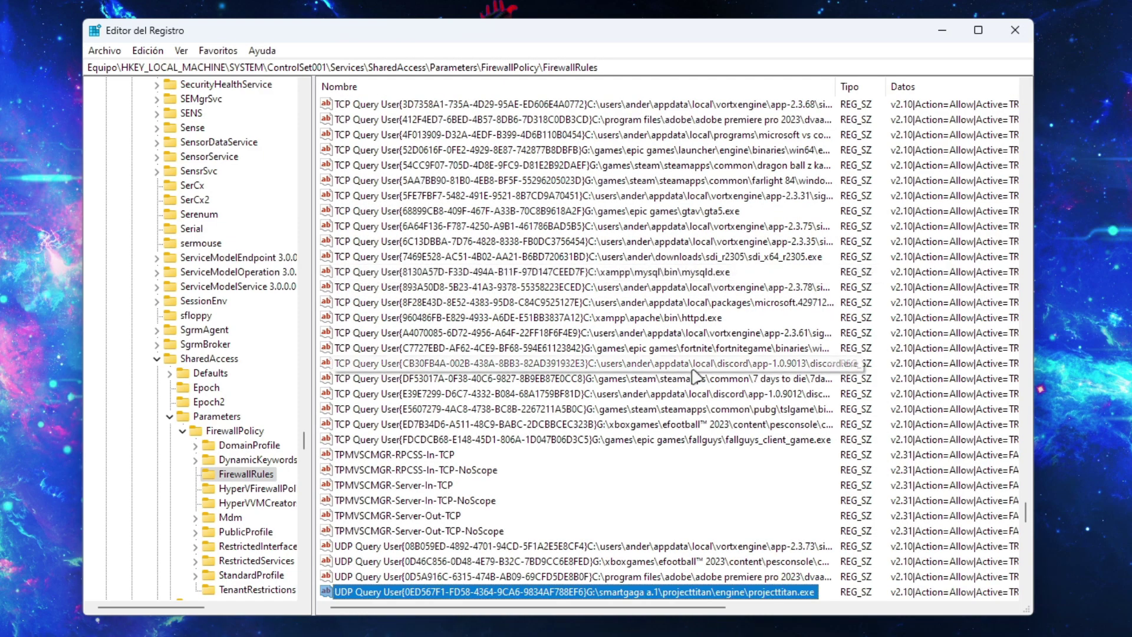
pyautogui.scroll(-3, 566, 457)
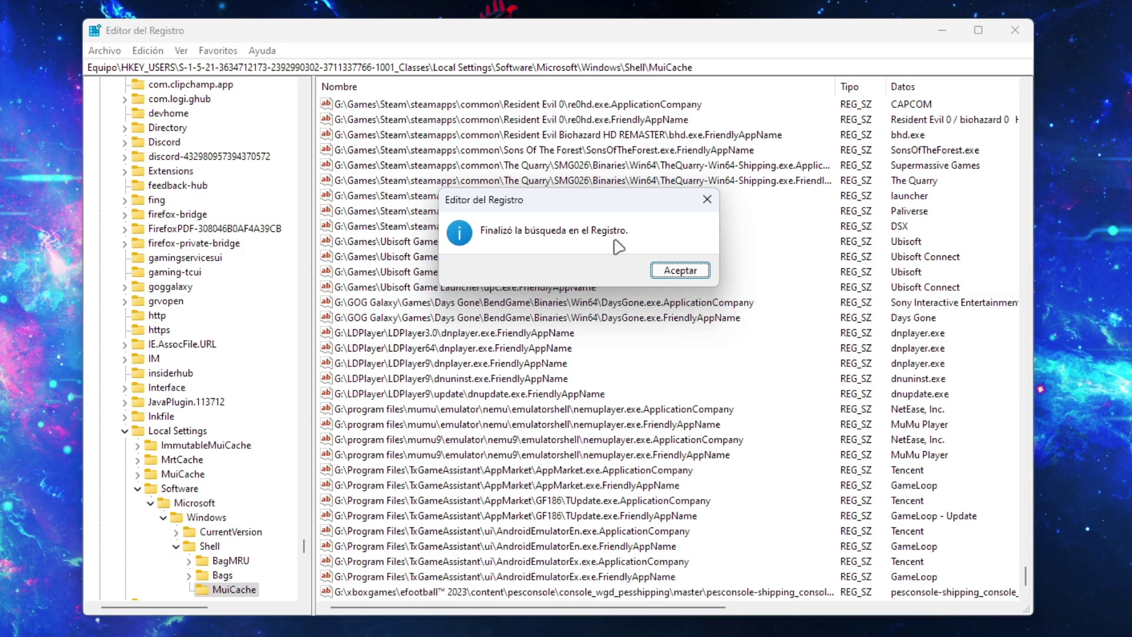
pyautogui.click(680, 271)
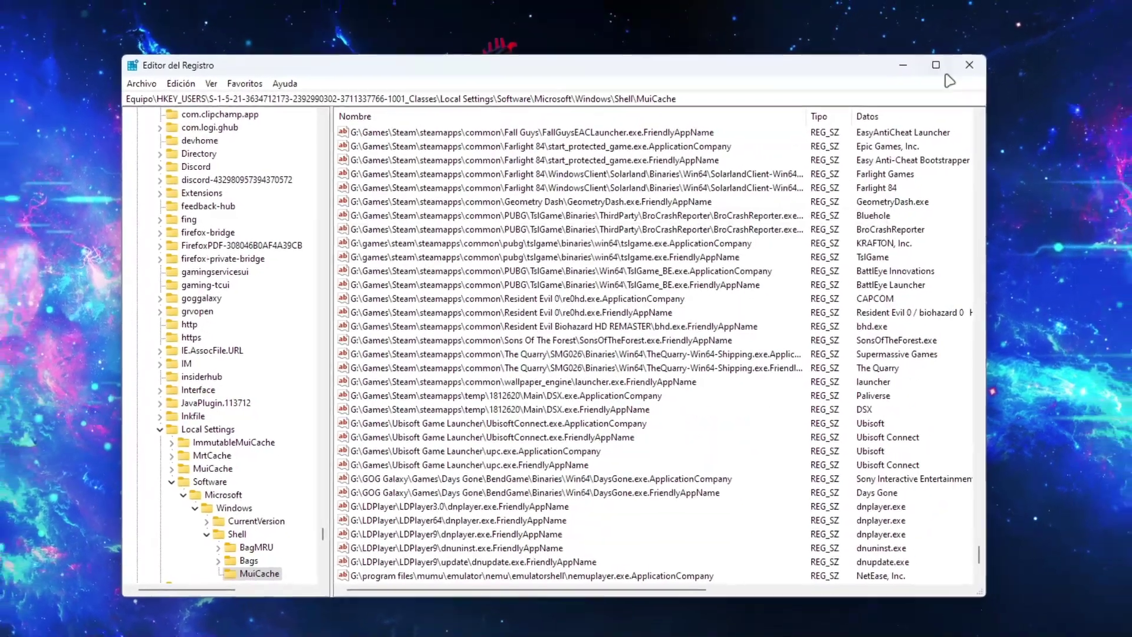